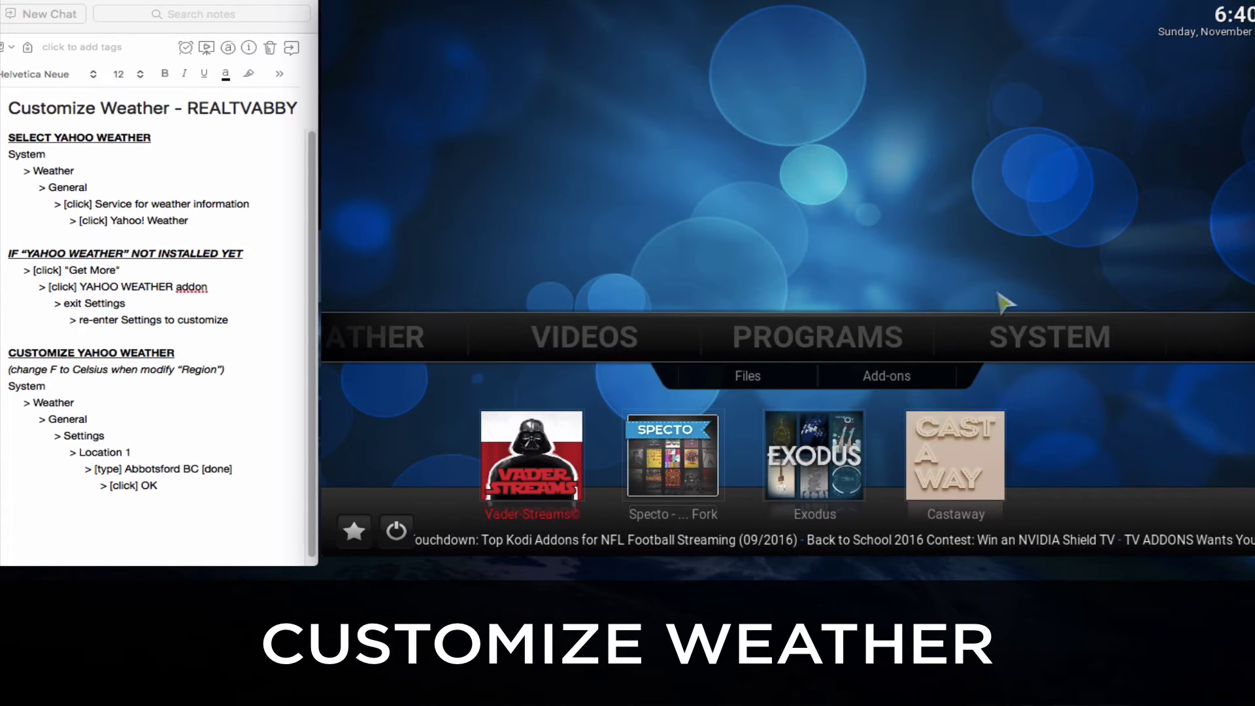
# Install Yahoo! Weather from Get more... as the weather information service, then close Settings
pyautogui.click(1018, 338)
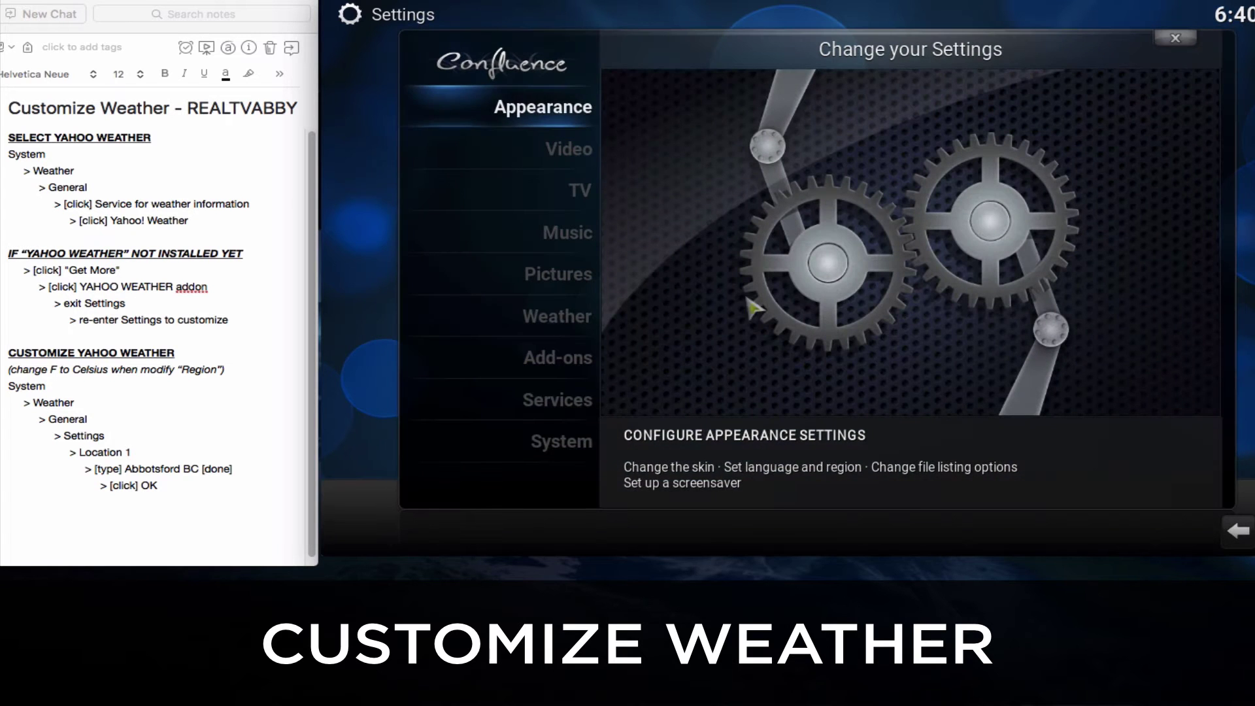
pyautogui.click(542, 336)
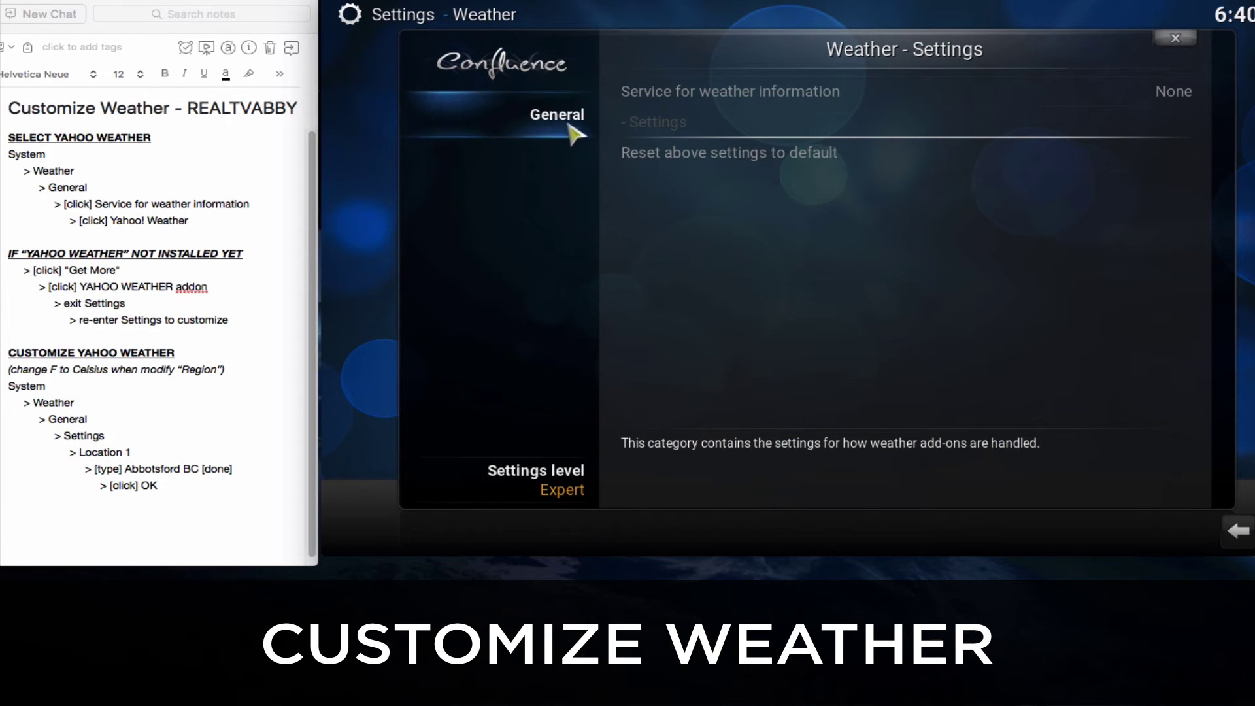
pyautogui.click(713, 110)
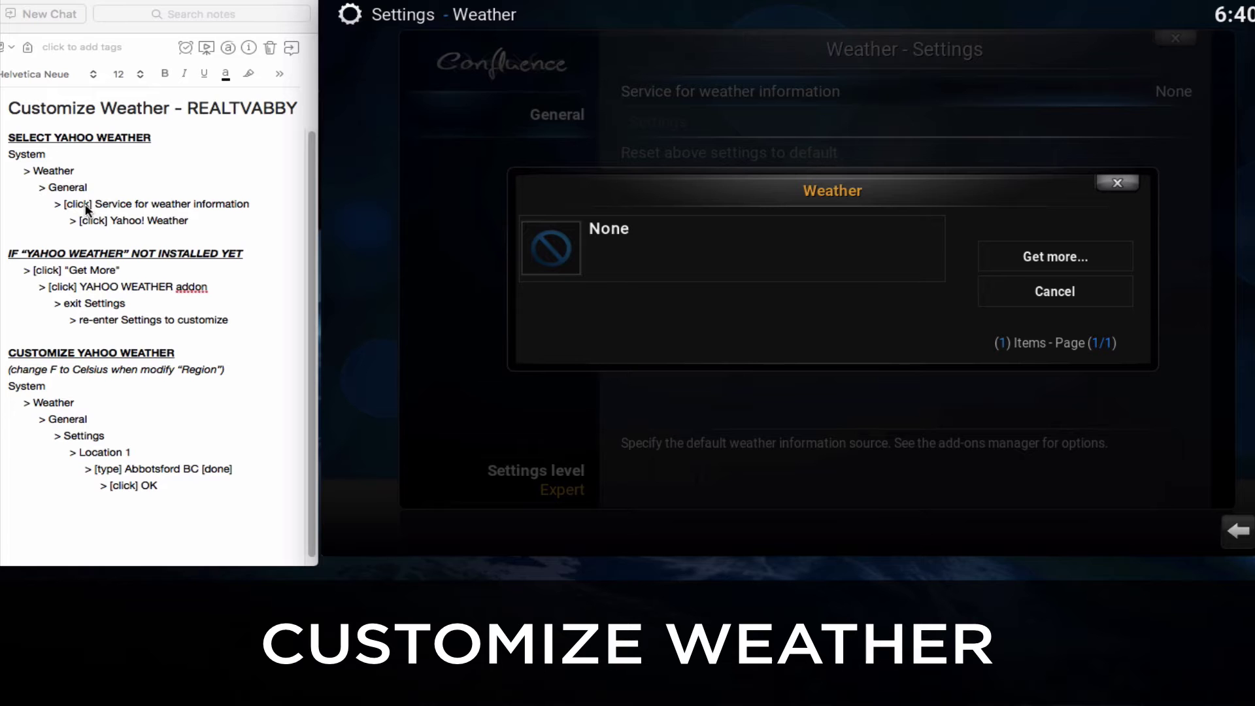
pyautogui.click(1044, 261)
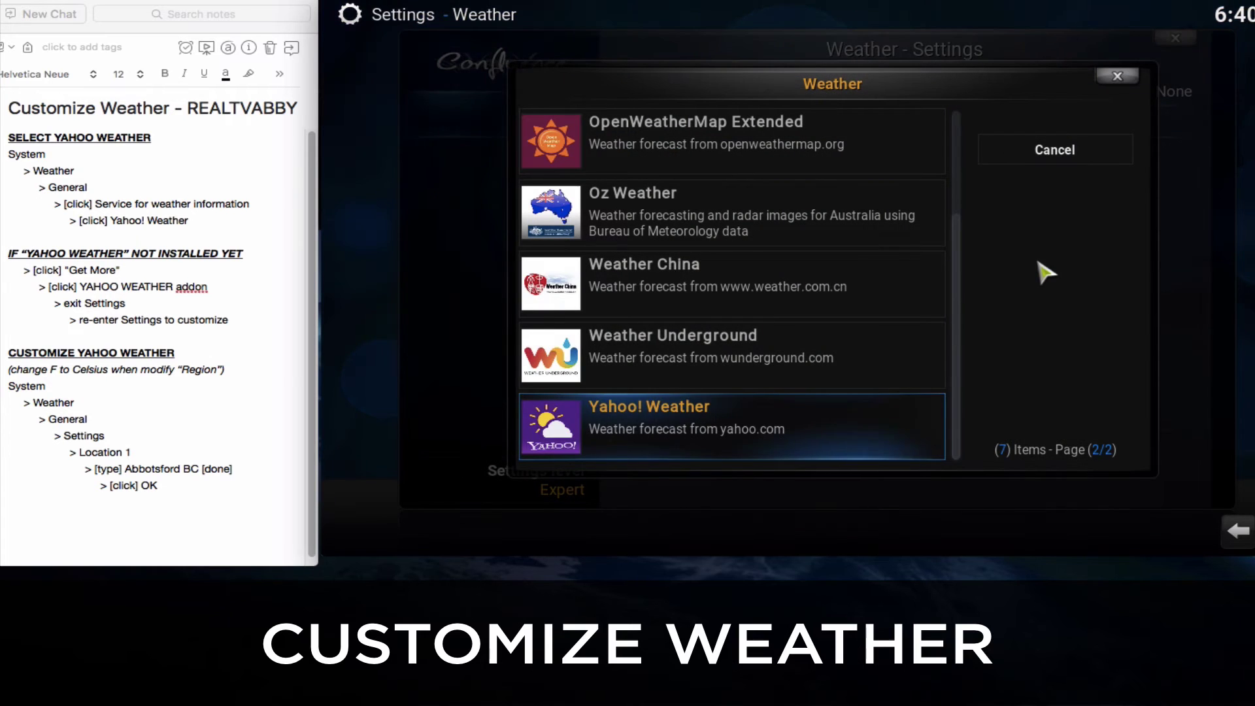
pyautogui.click(756, 442)
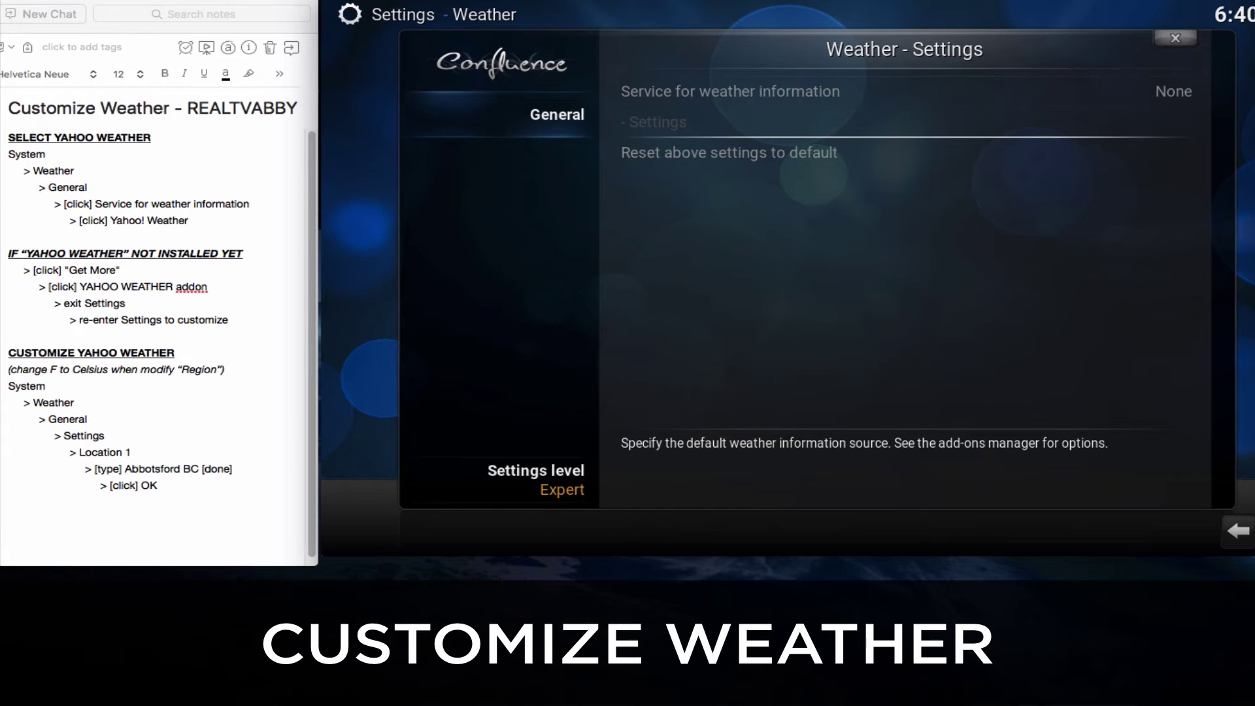
pyautogui.click(1174, 39)
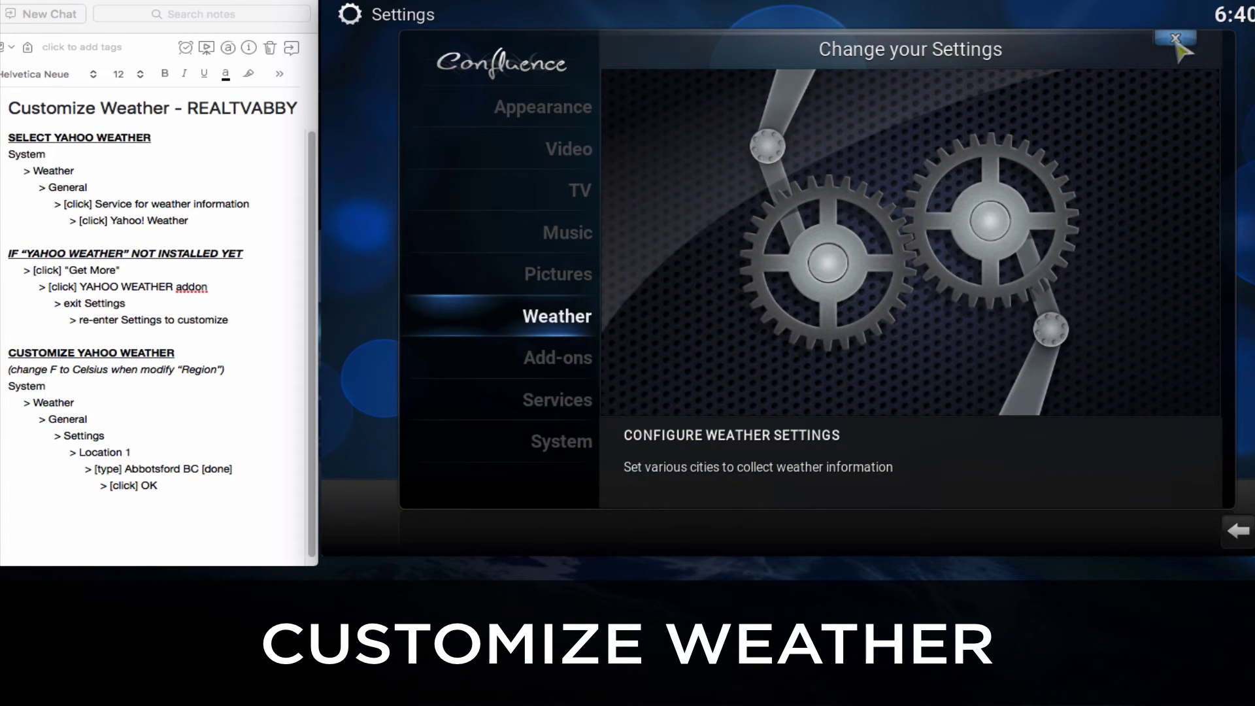
pyautogui.click(1174, 39)
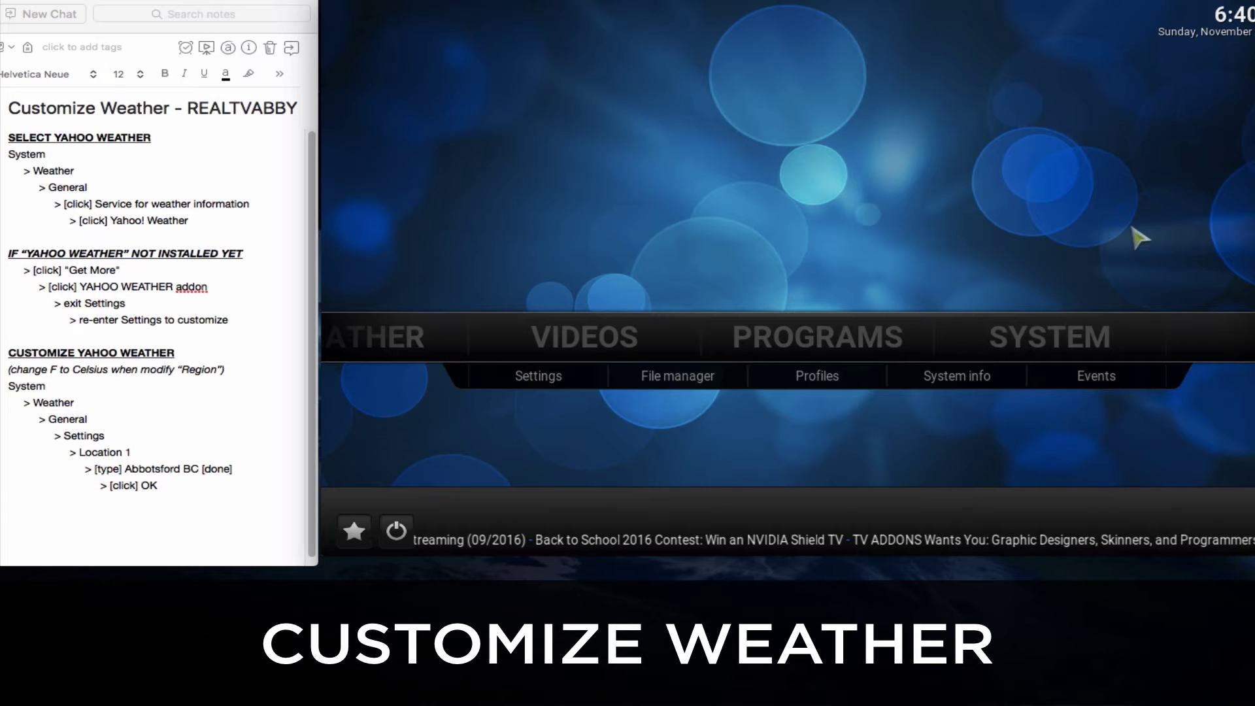
# Search 'abbotsford bc' and save Abbotsford (British Columbia - CA) as Yahoo! Weather Location 1
pyautogui.click(1053, 336)
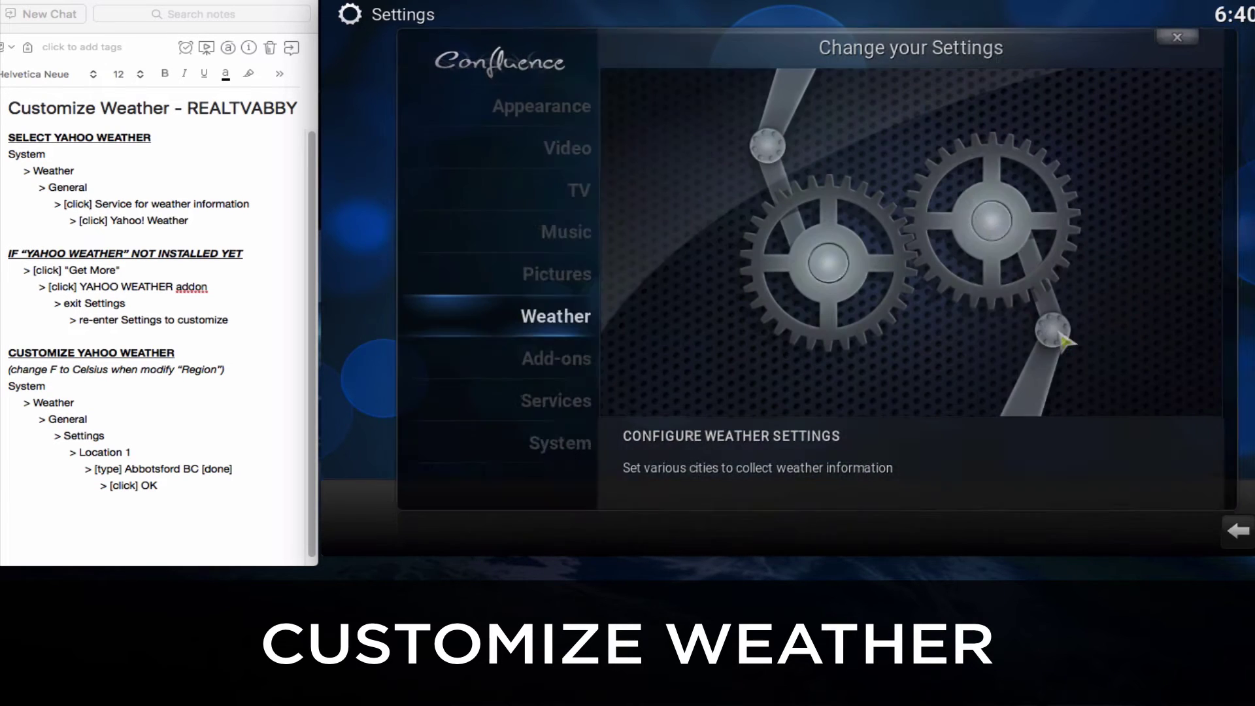
pyautogui.click(552, 325)
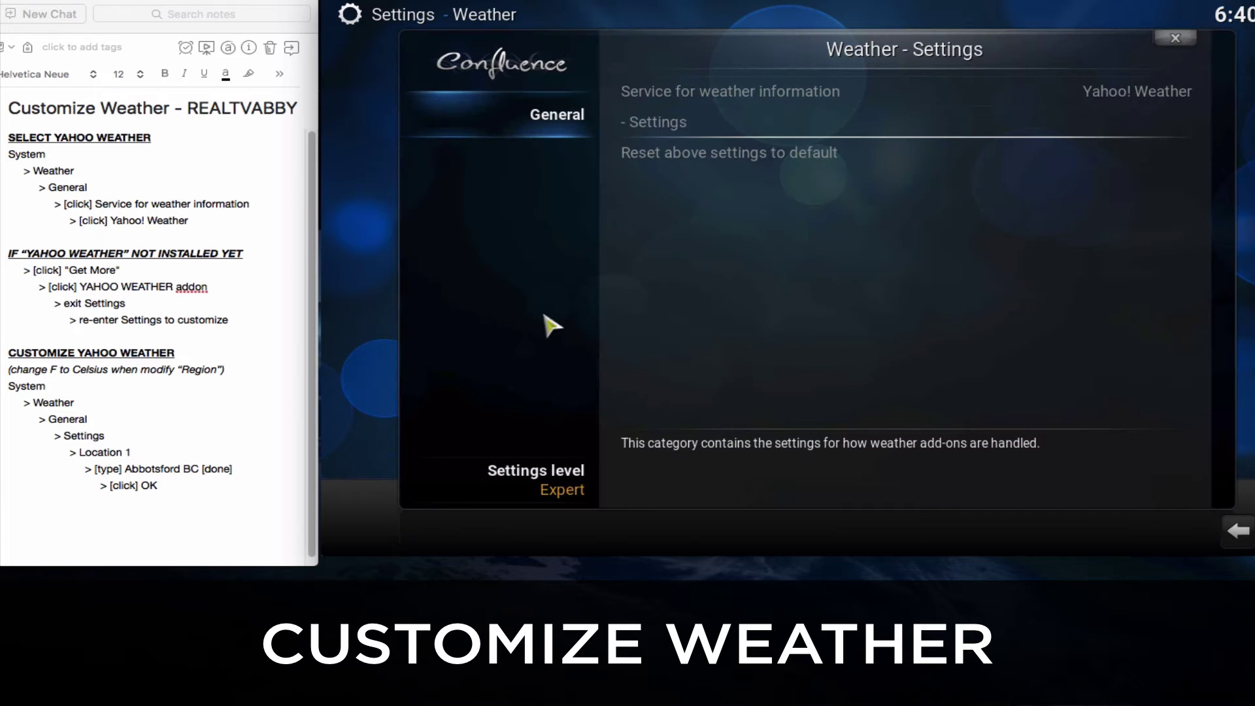
pyautogui.click(638, 134)
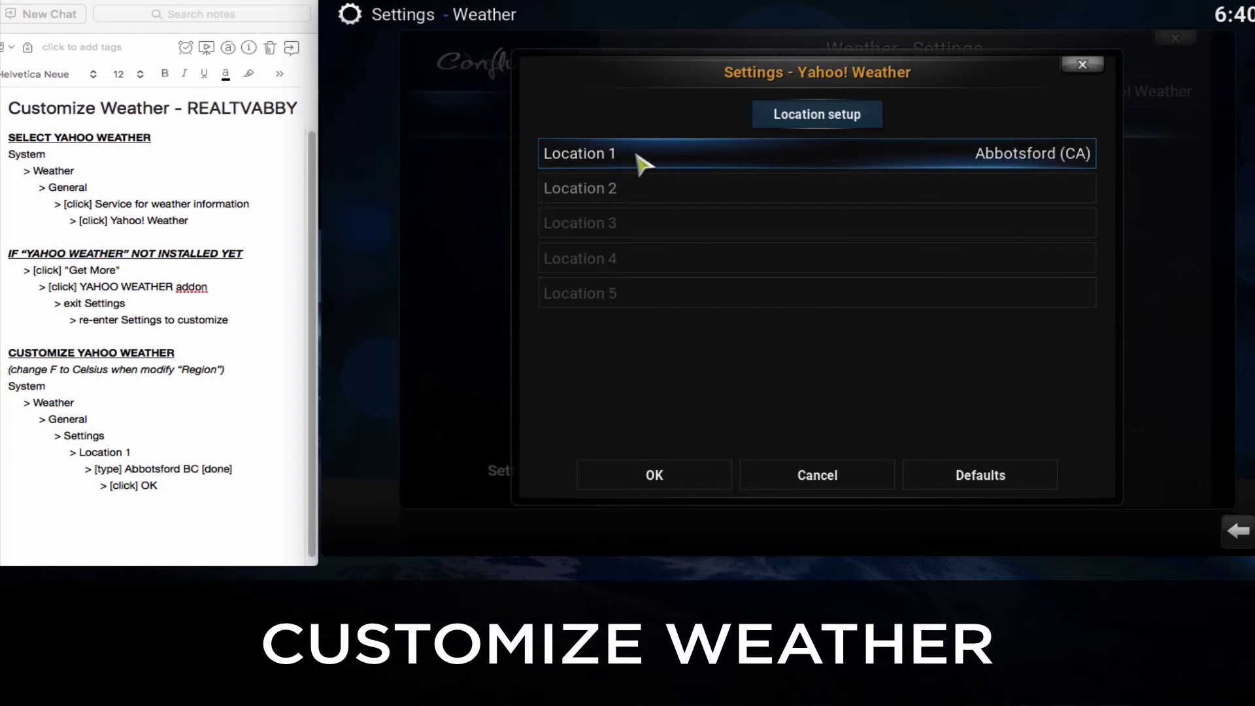
pyautogui.click(644, 164)
pyautogui.write('abbotsford bc')
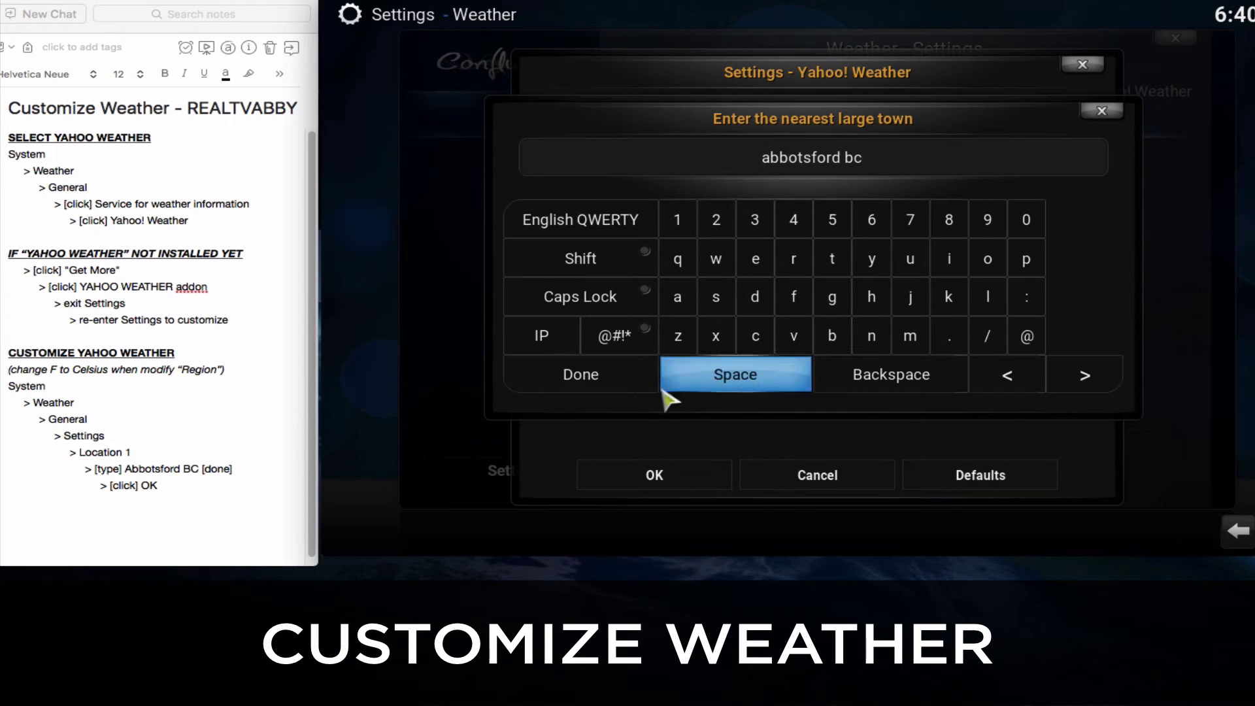
pyautogui.click(605, 386)
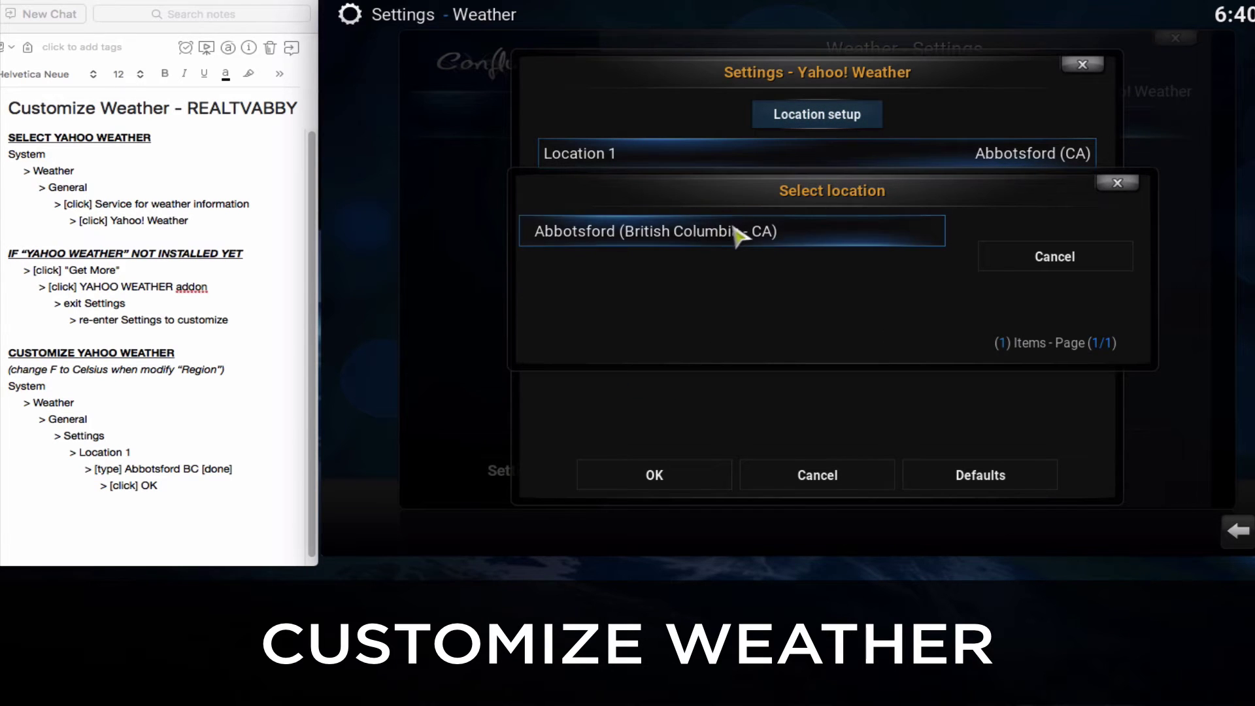
pyautogui.click(743, 234)
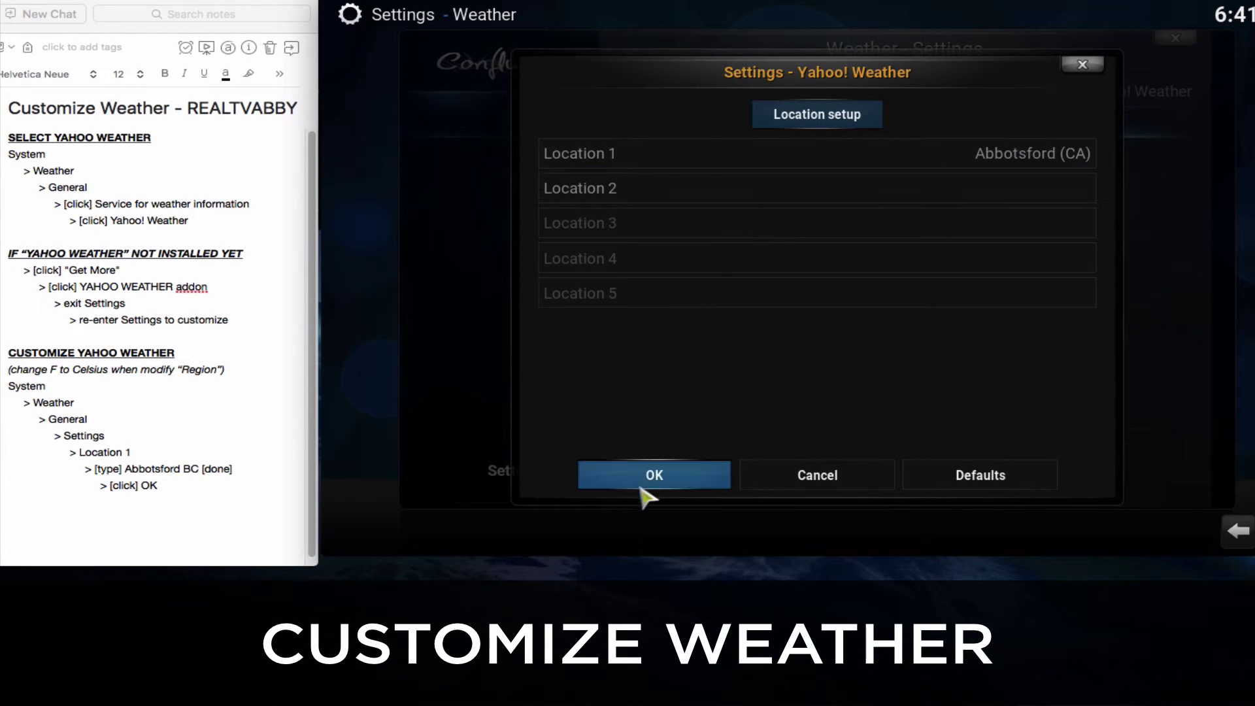
pyautogui.click(688, 485)
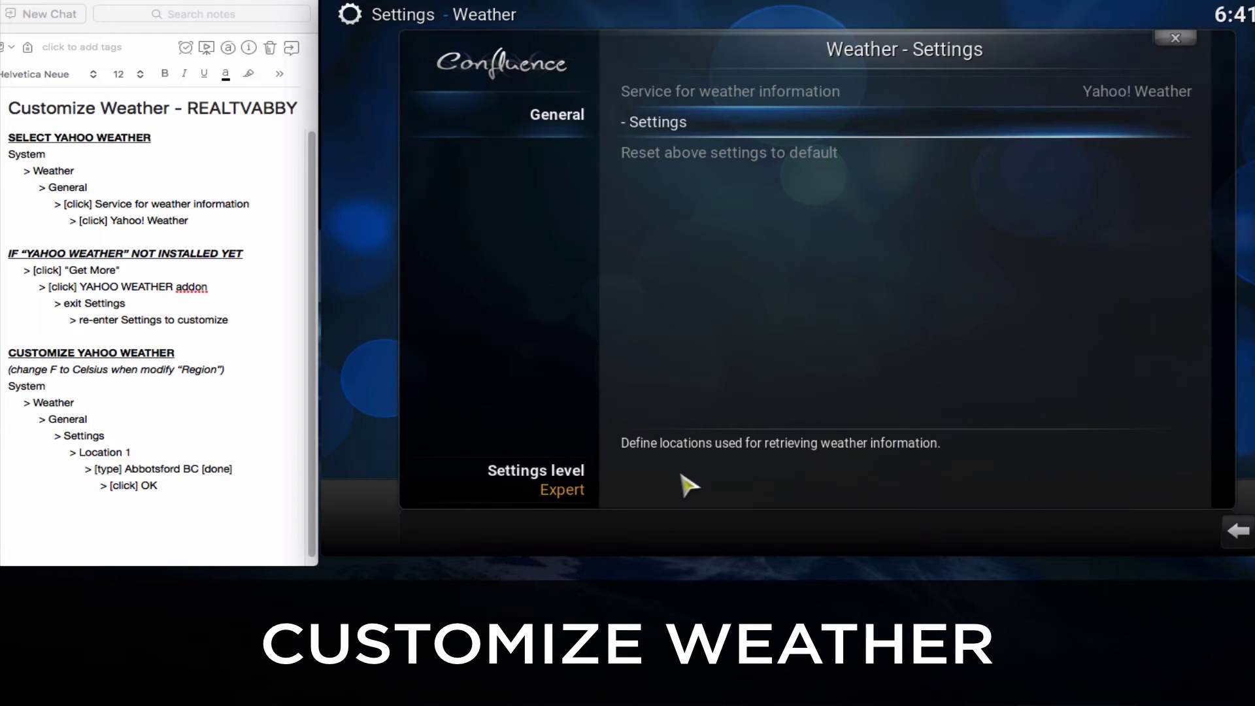
pyautogui.click(1175, 38)
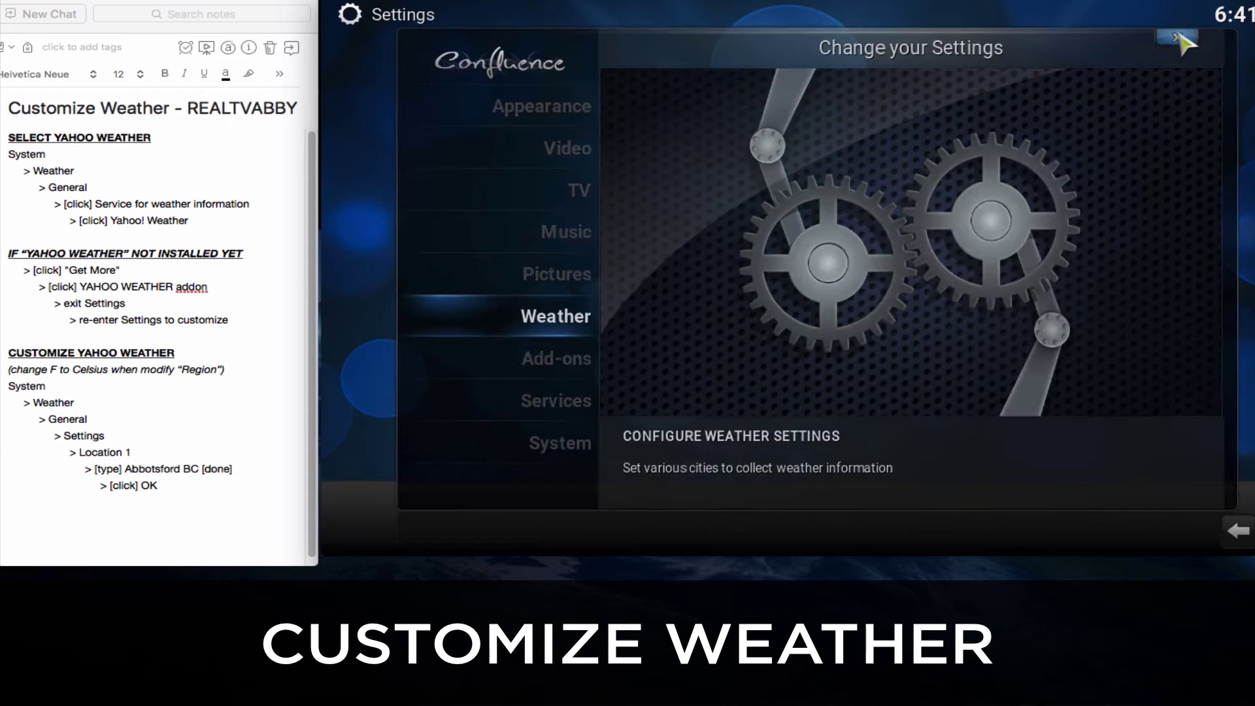
# Exit Settings to the home screen and check the note about switching to Celsius
pyautogui.press('Escape')
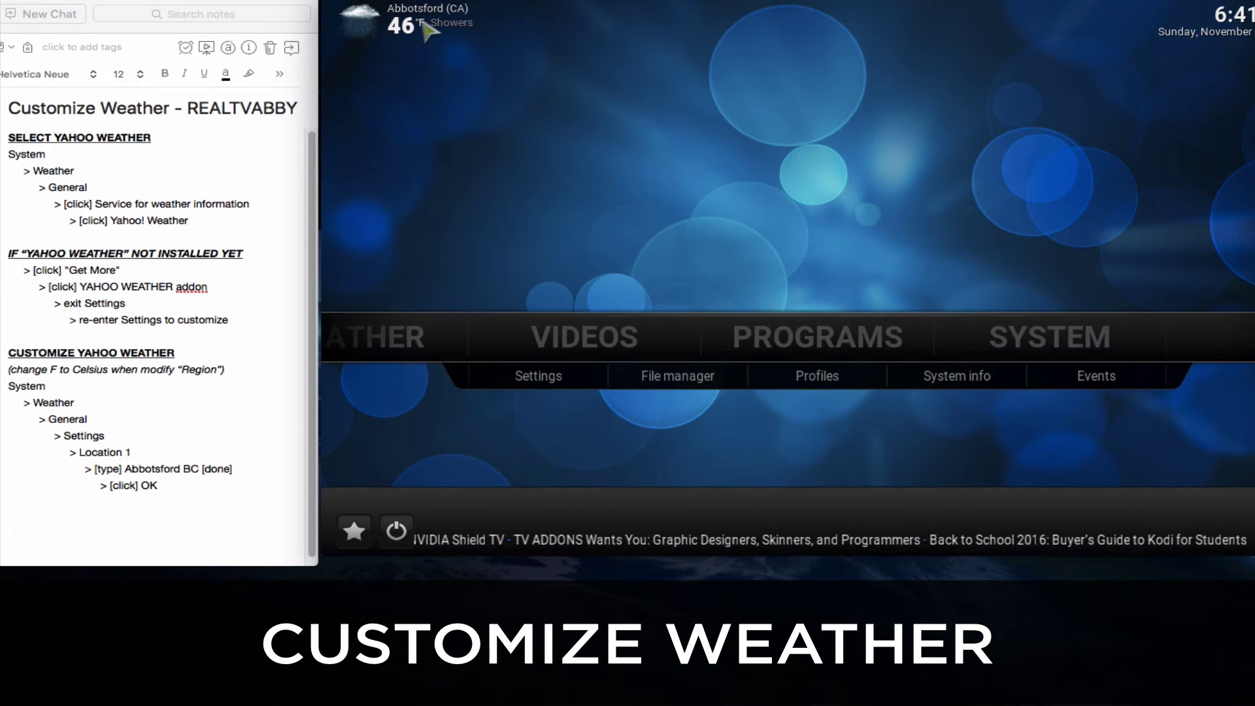
pyautogui.click(238, 367)
pyautogui.moveTo(226, 369); pyautogui.dragTo(5, 374)
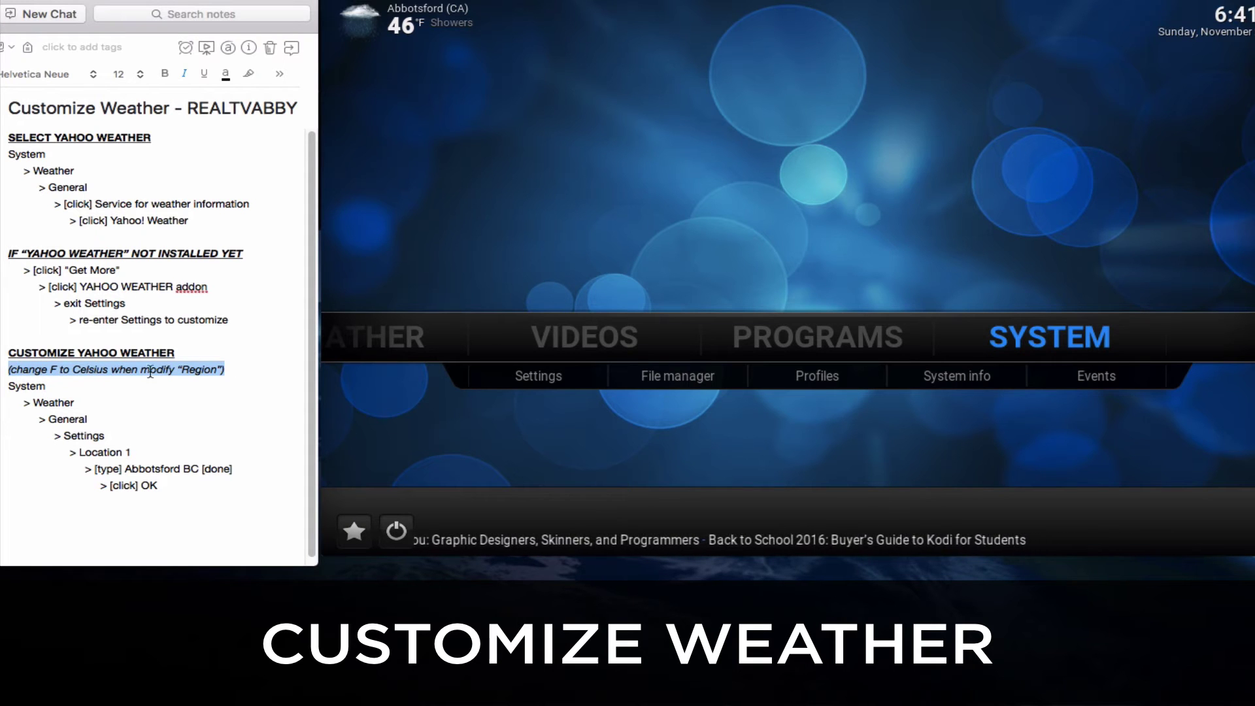
pyautogui.click(229, 370)
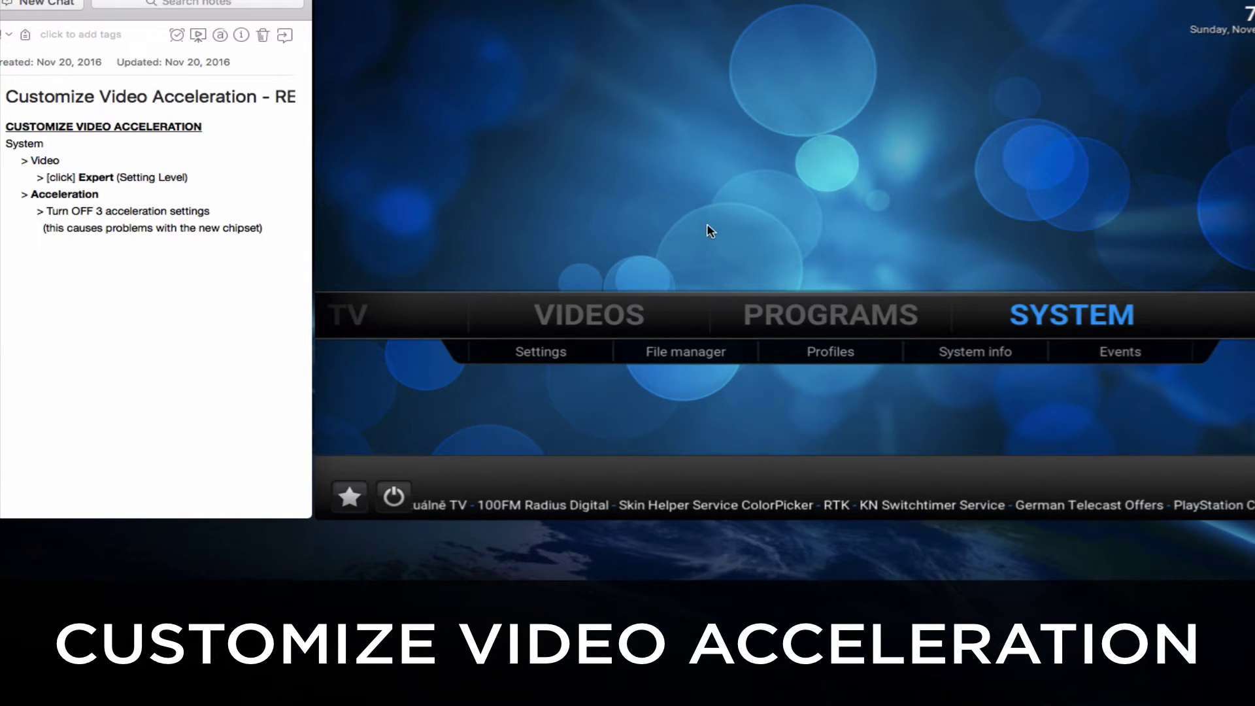
# In Video settings, raise the settings level from Basic to Expert
pyautogui.click(1096, 227)
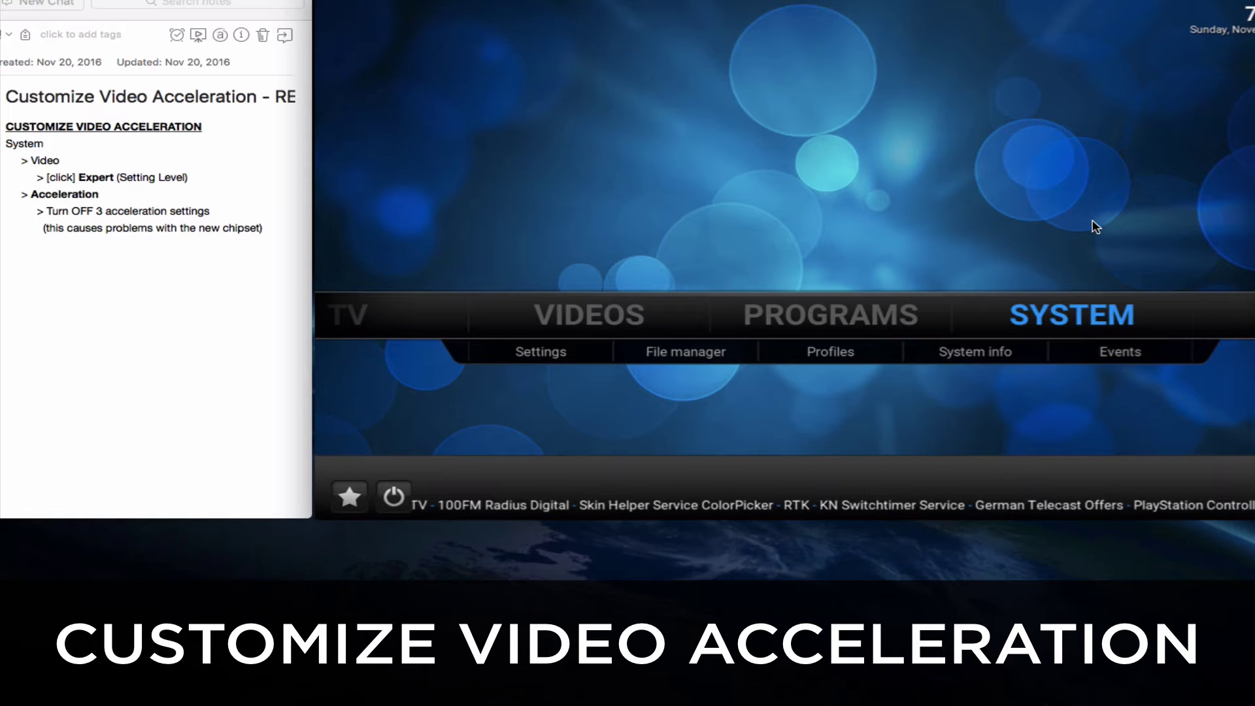
pyautogui.click(1066, 320)
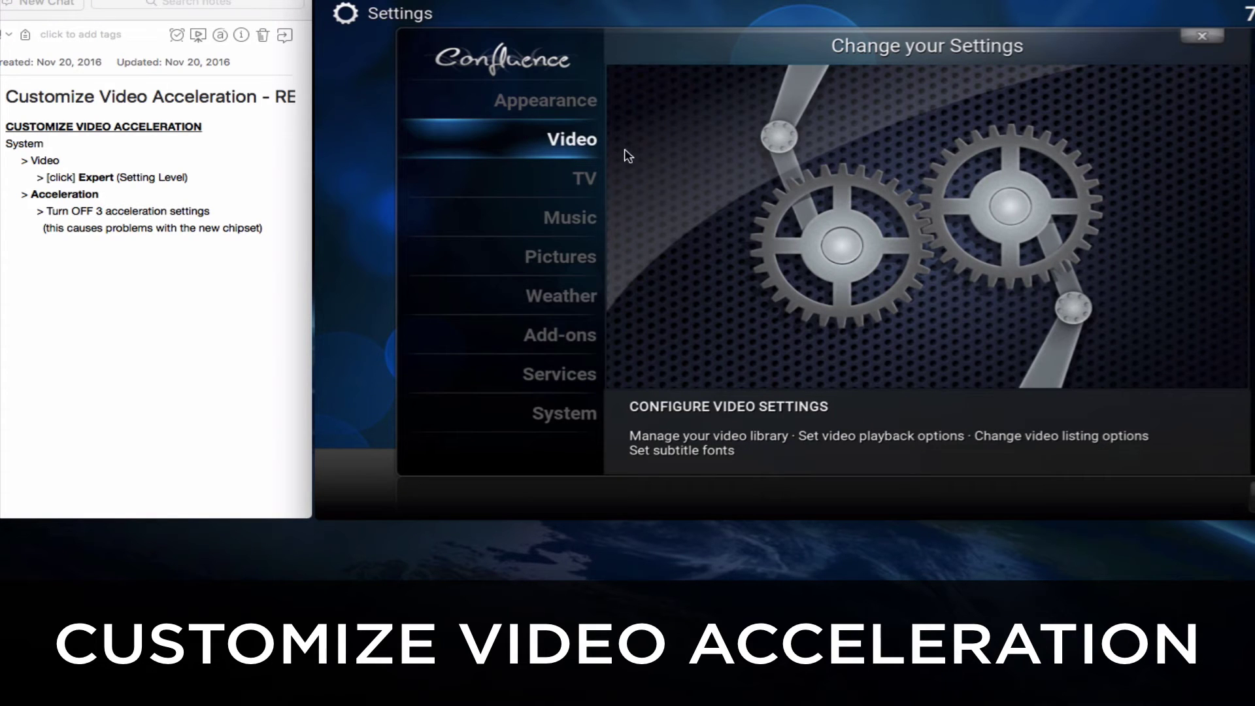
pyautogui.click(572, 141)
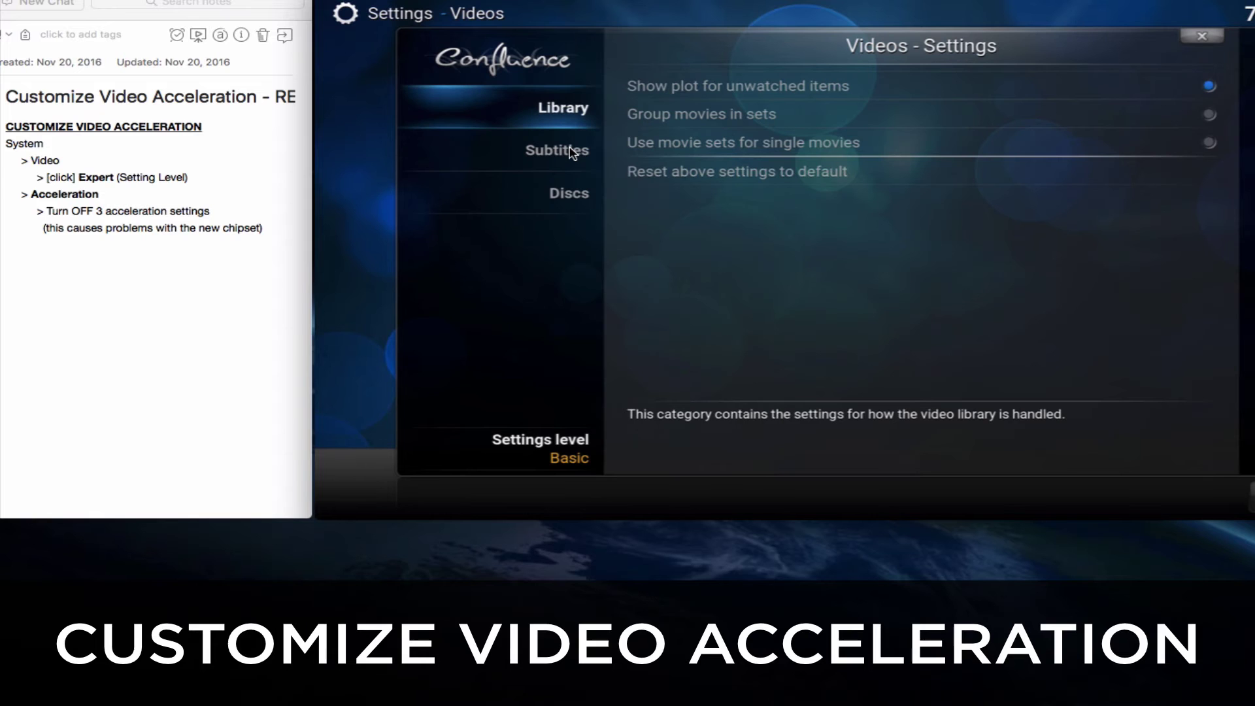
pyautogui.click(573, 458)
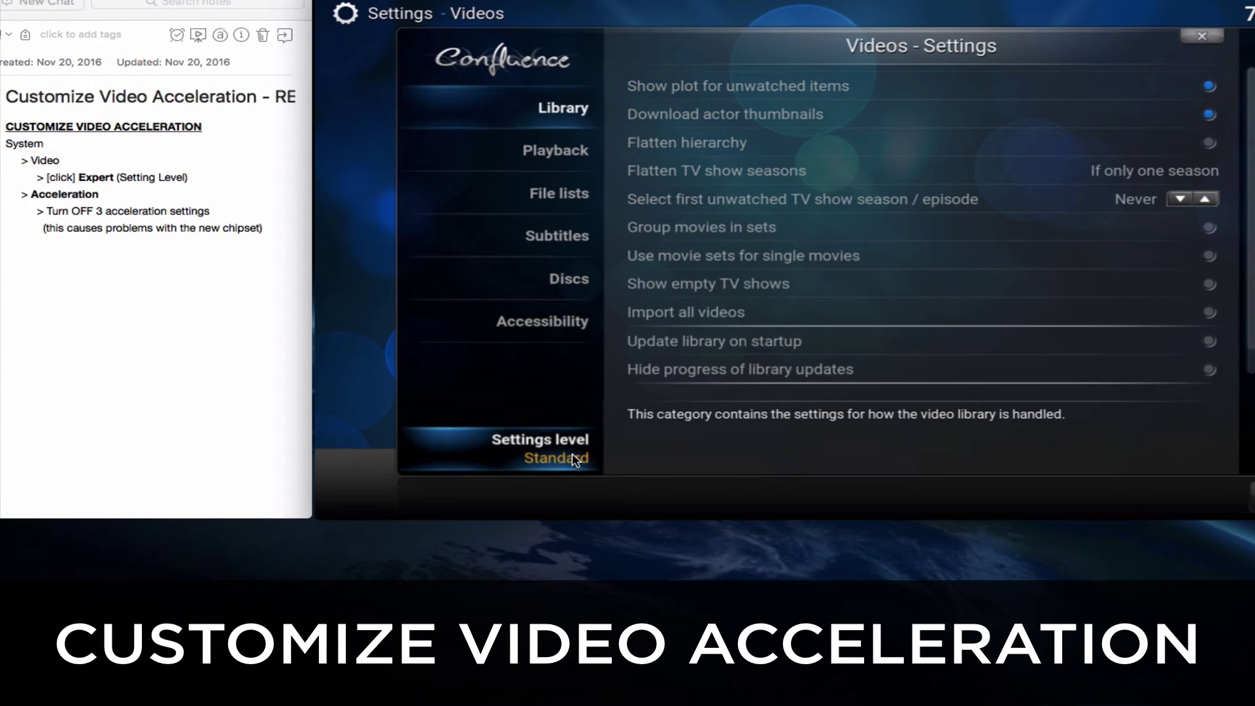
pyautogui.click(573, 458)
pyautogui.click(573, 458)
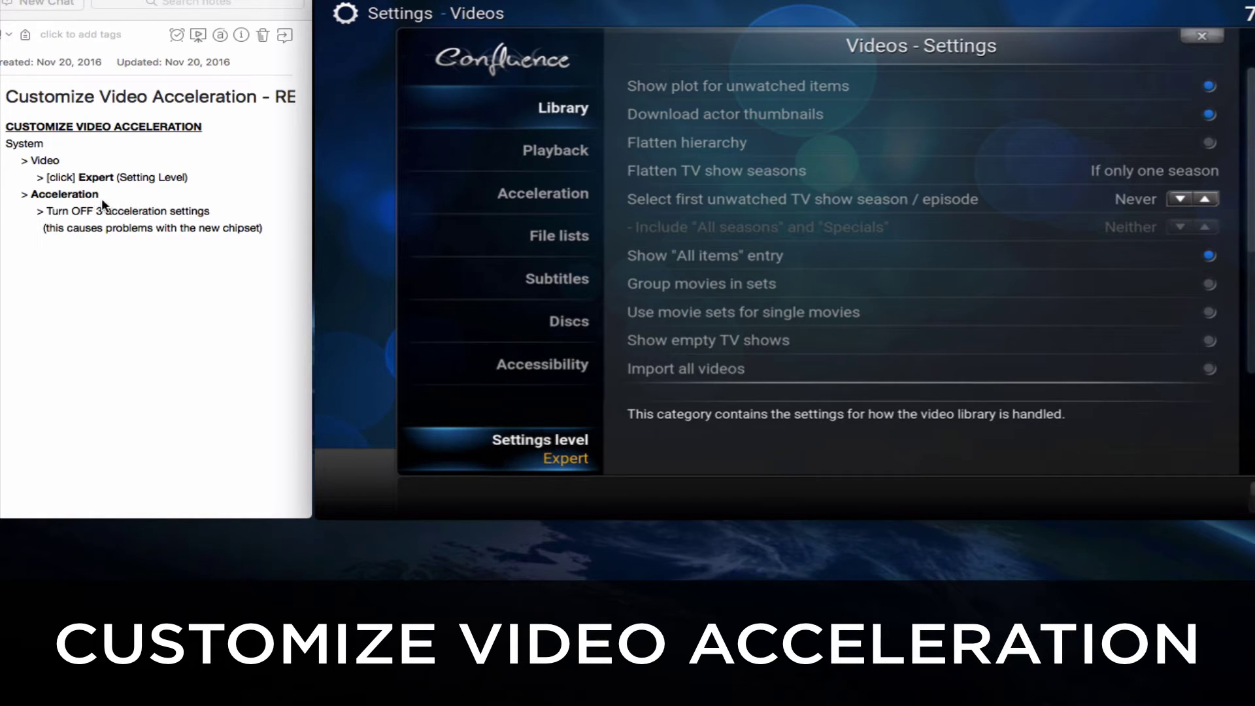
# Switch off amcodec, MediaCodec (Surface) and MediaCodec hardware acceleration, then close Settings
pyautogui.click(529, 201)
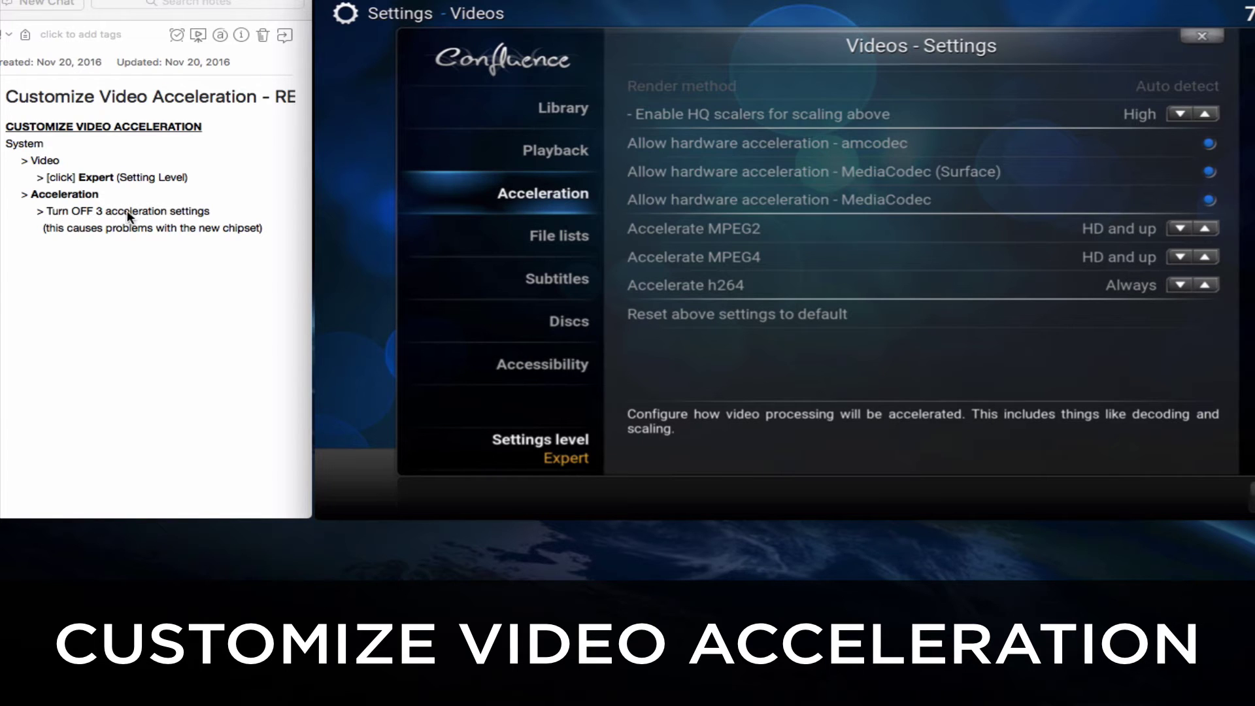
pyautogui.click(1211, 146)
pyautogui.click(1211, 172)
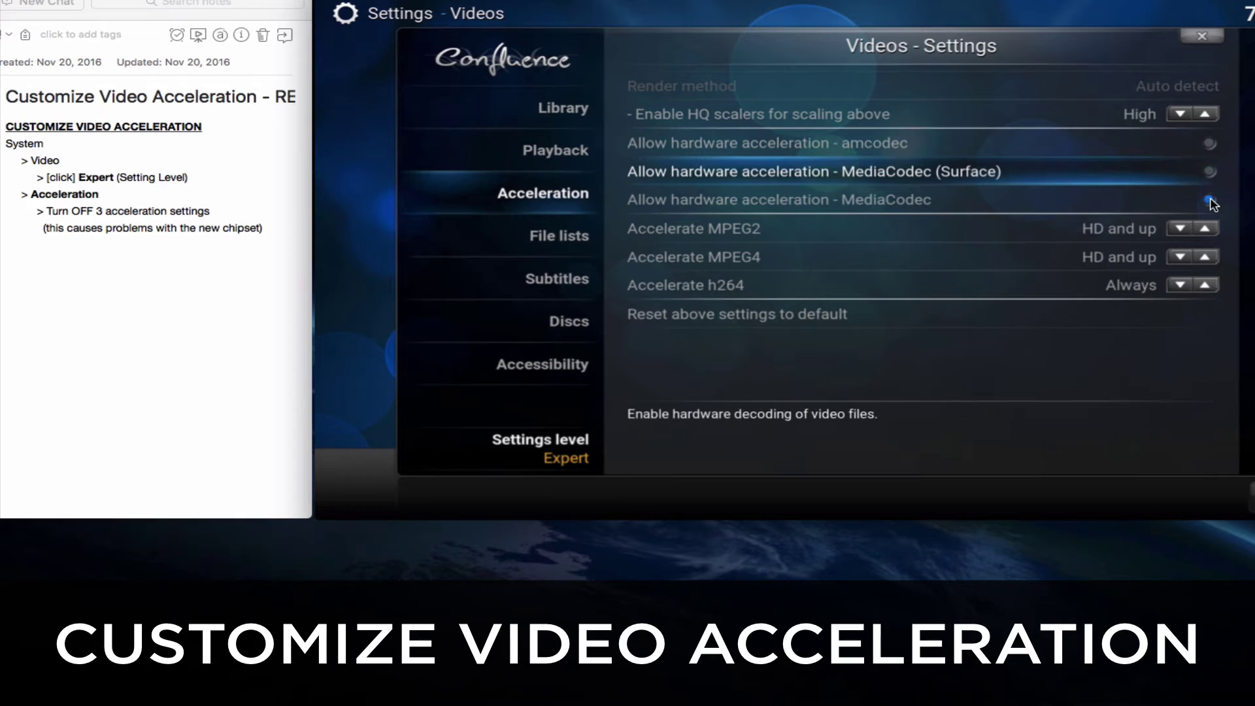
pyautogui.click(1211, 202)
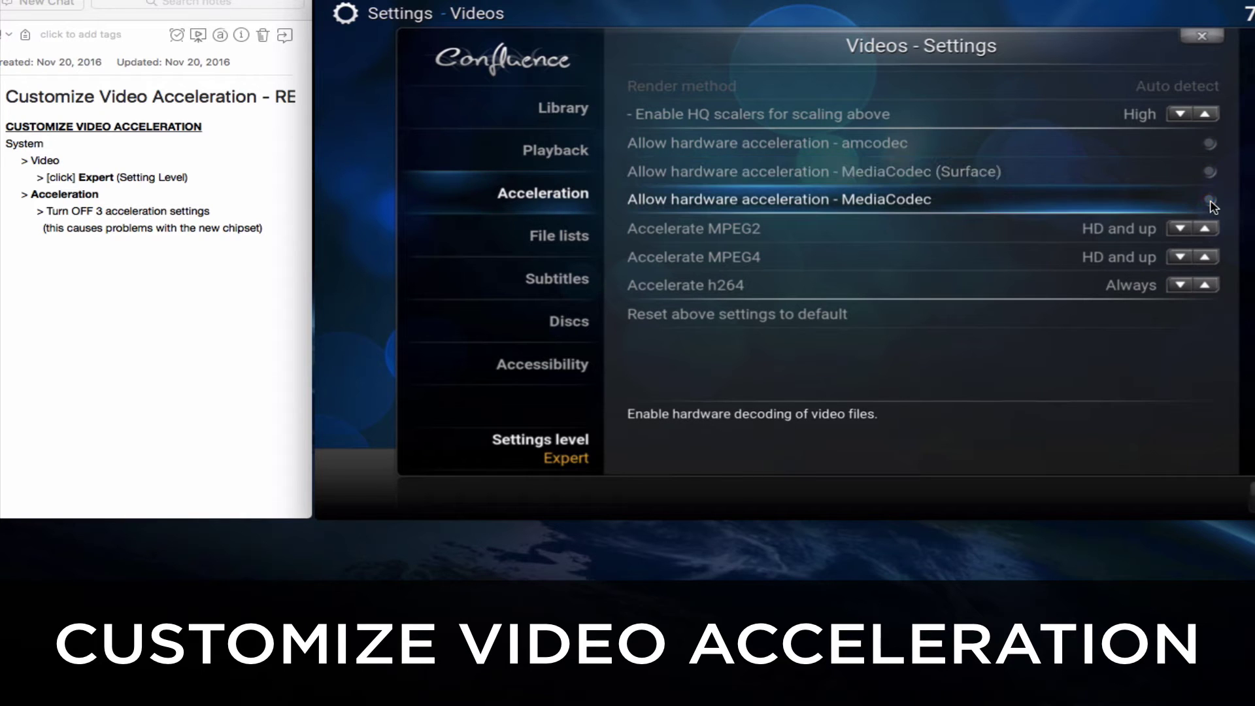
pyautogui.click(1202, 37)
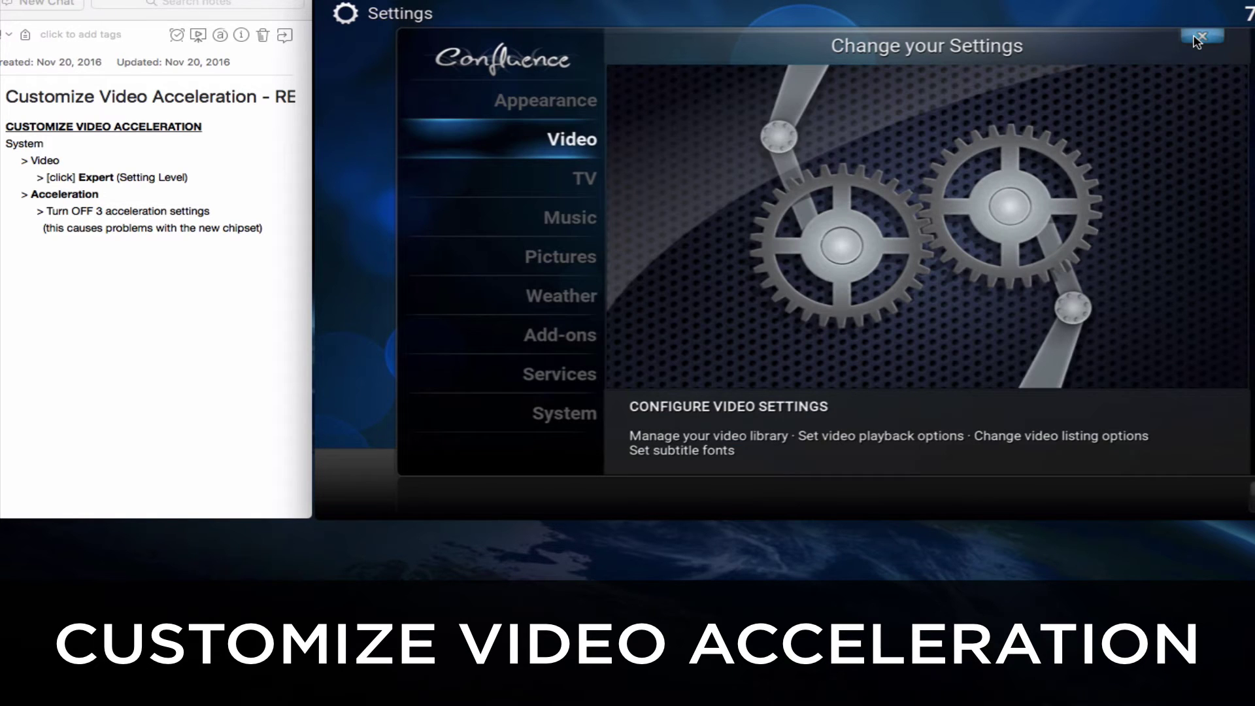
pyautogui.click(1200, 38)
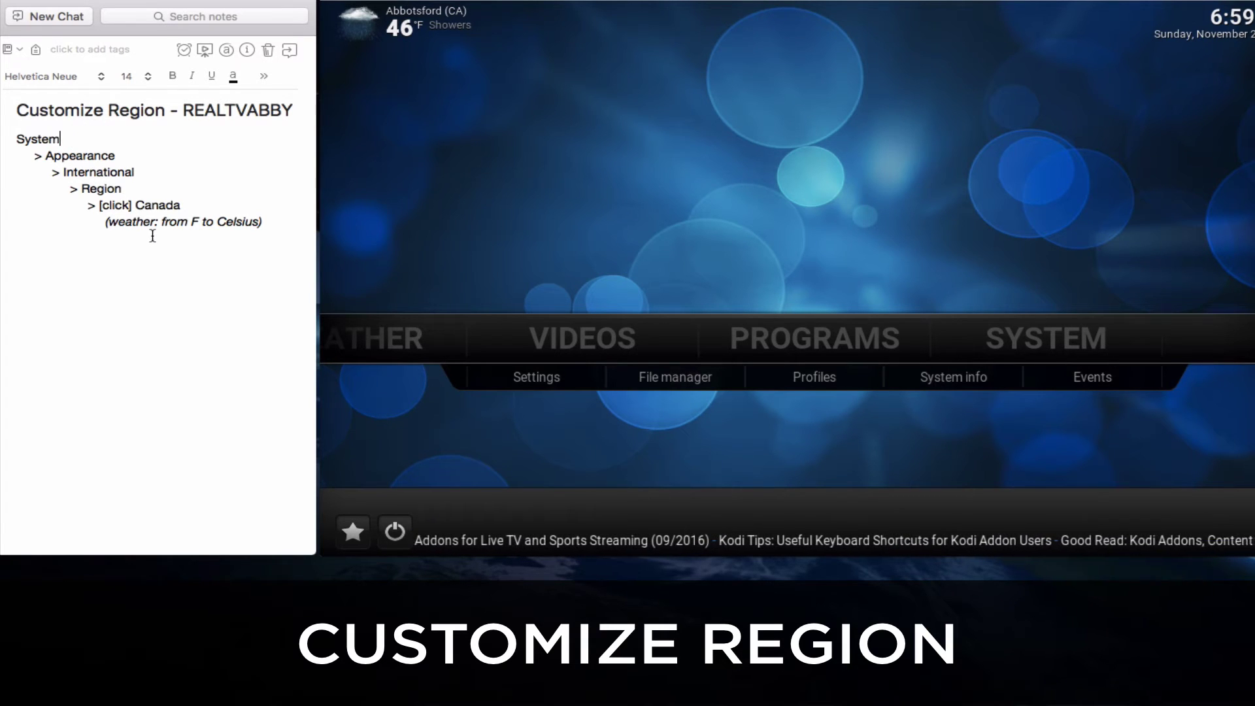
# Set the Region under Appearance > International to Canada, then close Settings
pyautogui.click(540, 1)
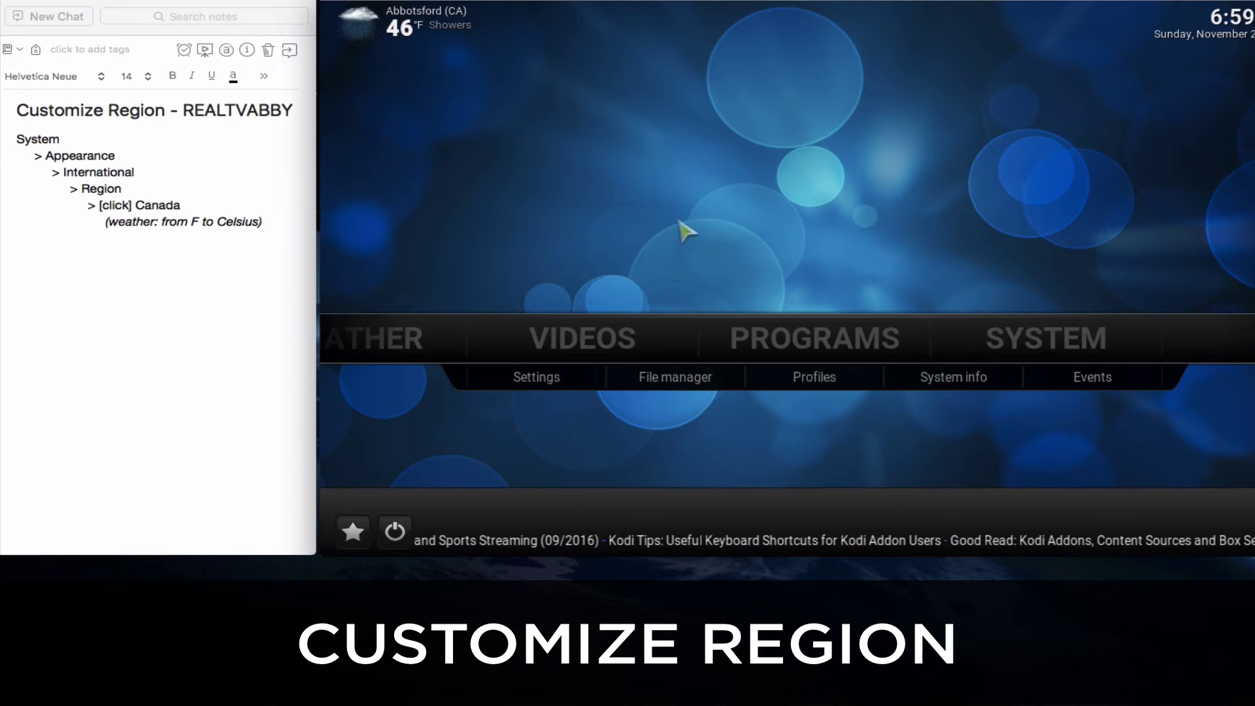
pyautogui.click(1018, 345)
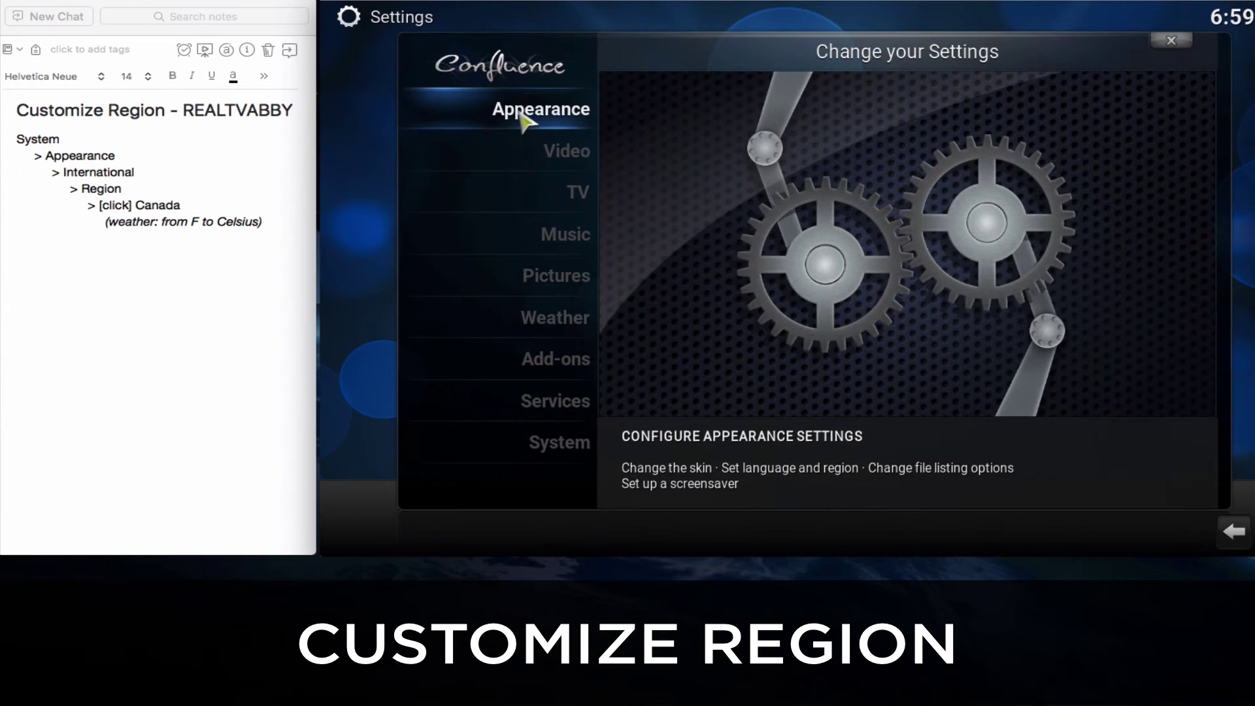
pyautogui.click(522, 117)
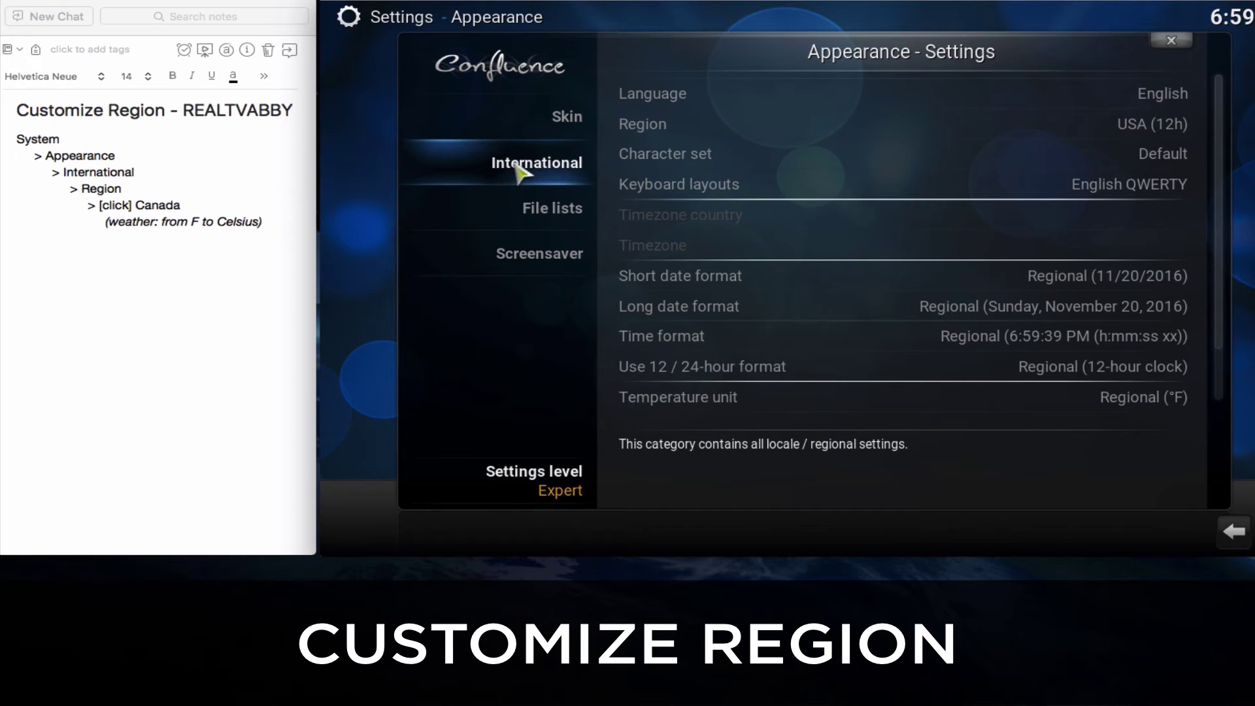
pyautogui.click(674, 138)
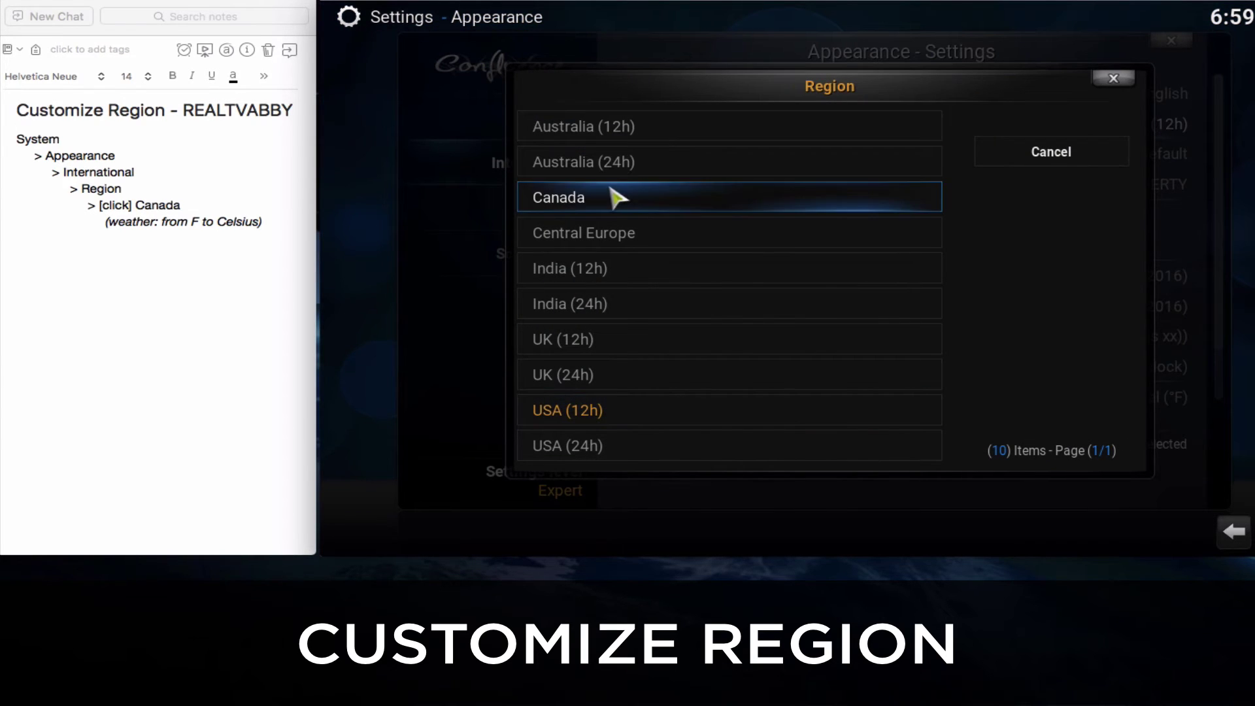
pyautogui.click(614, 199)
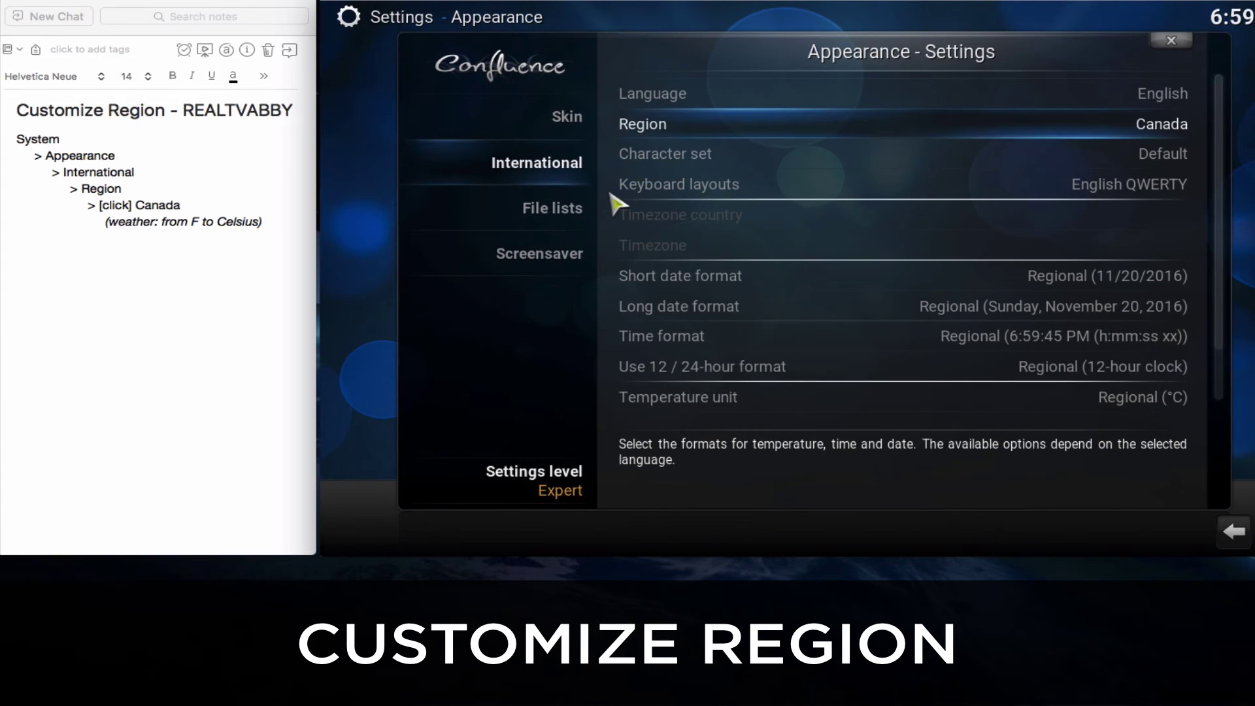
pyautogui.click(1167, 43)
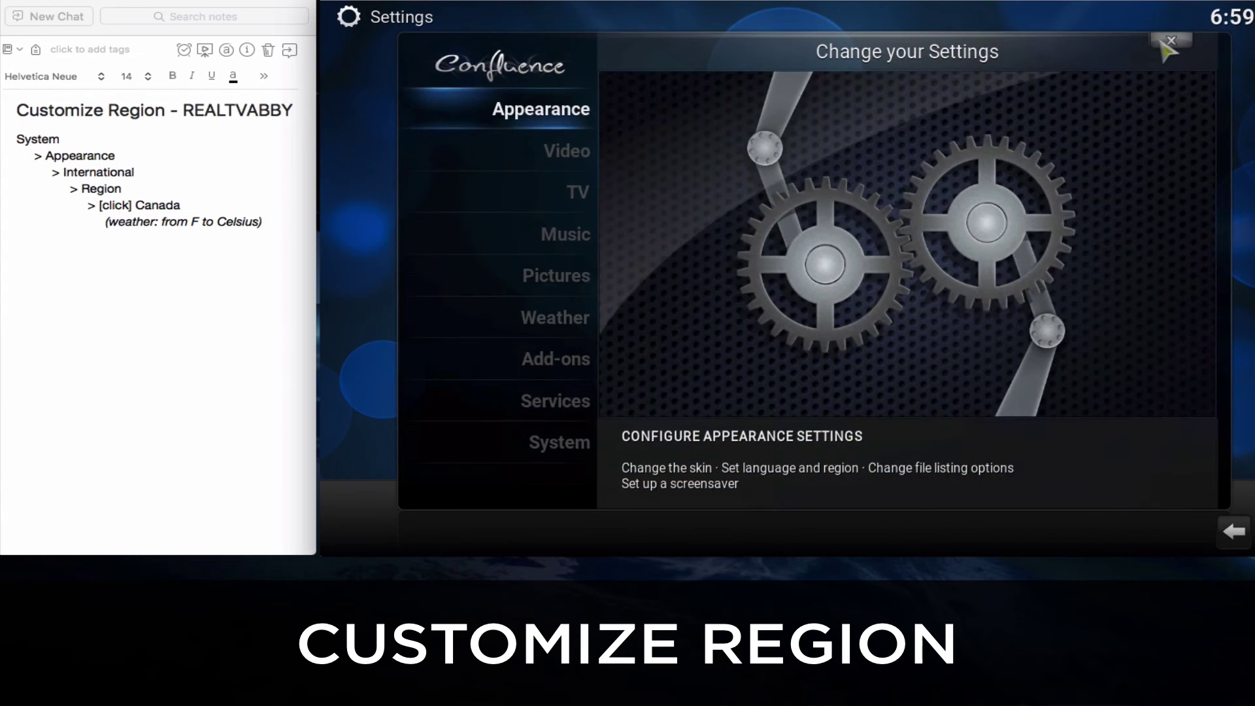
pyautogui.click(1167, 43)
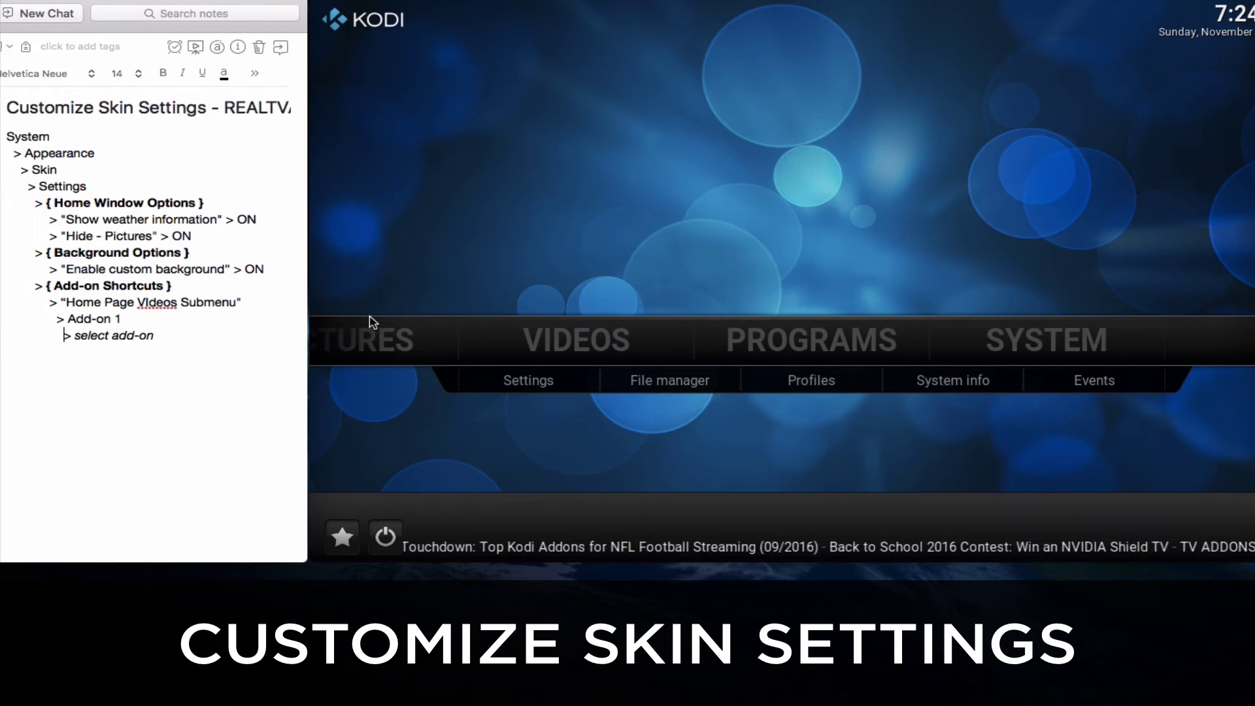
# Open the Confluence skin's Settings from SYSTEM > Appearance
pyautogui.click(1038, 342)
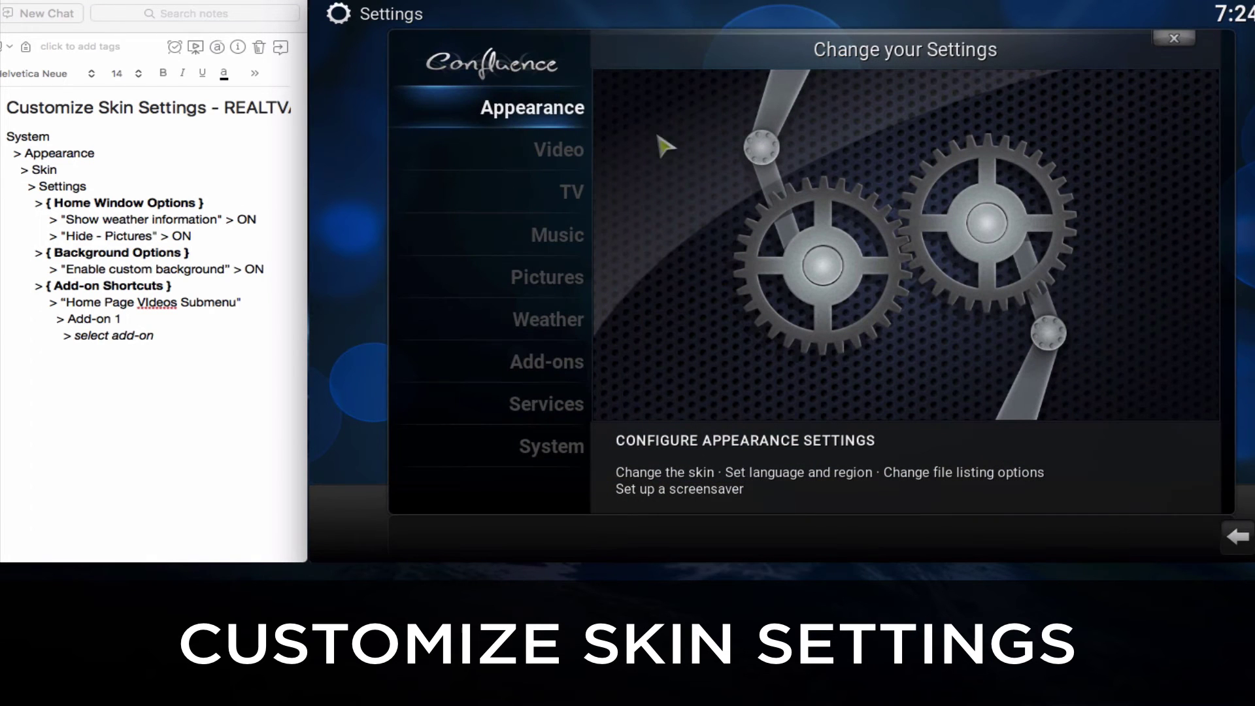
pyautogui.click(559, 119)
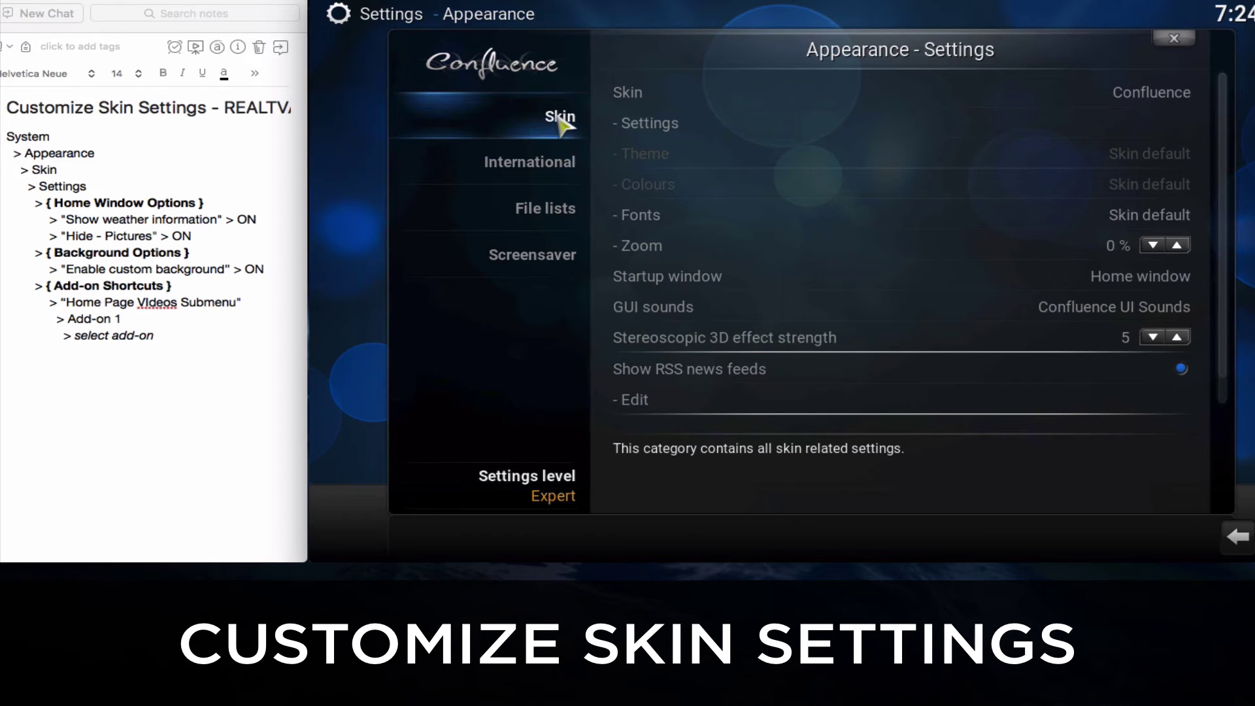
pyautogui.click(663, 131)
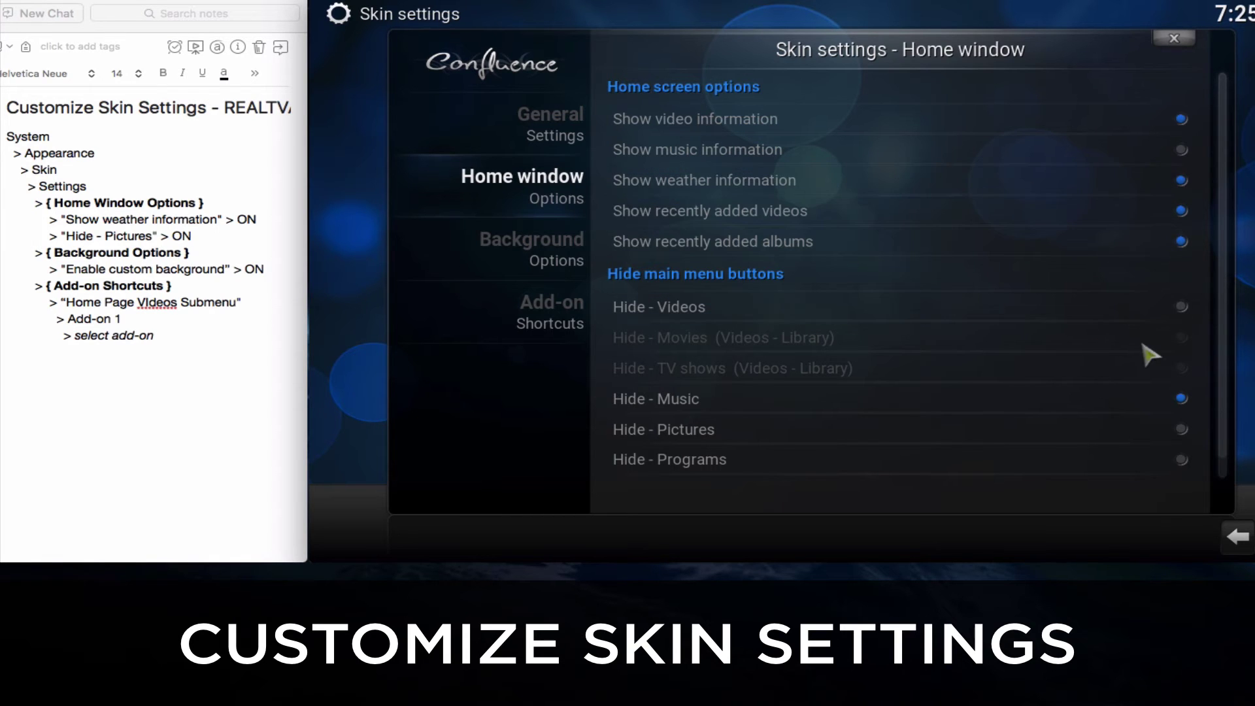
# Turn on Hide - Pictures and toggle Enable custom background on, then back off
pyautogui.click(1182, 431)
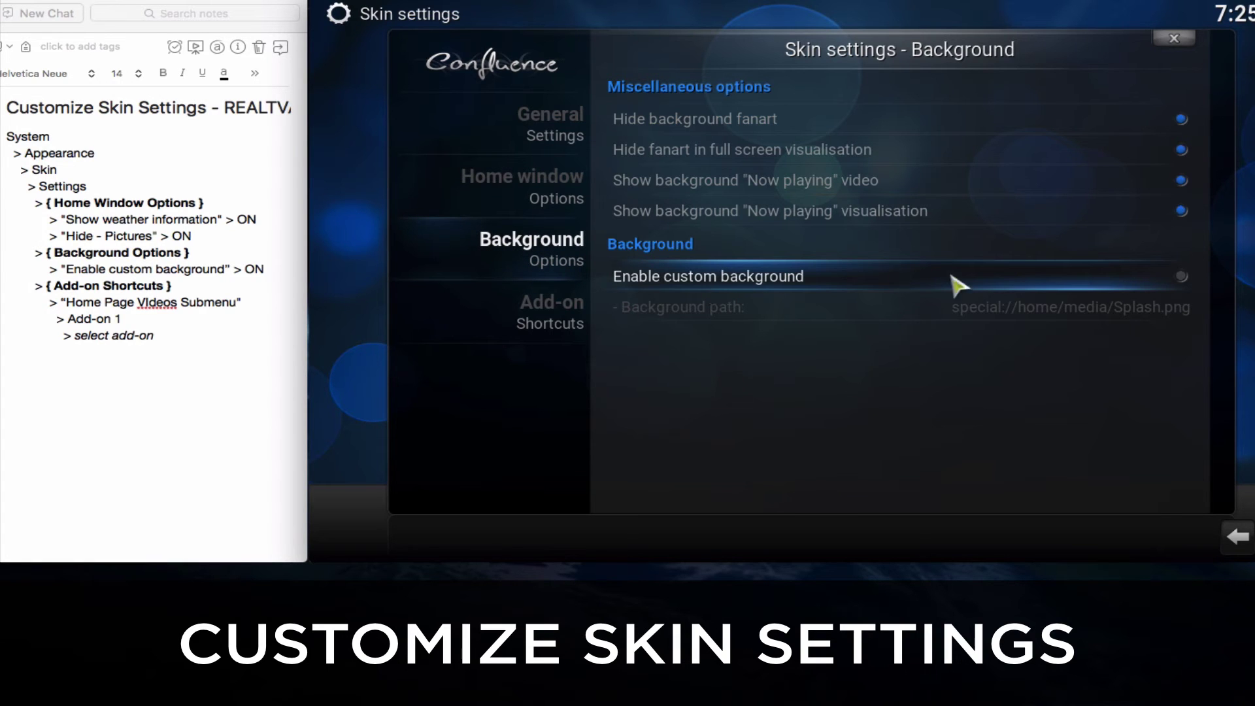
pyautogui.click(1183, 283)
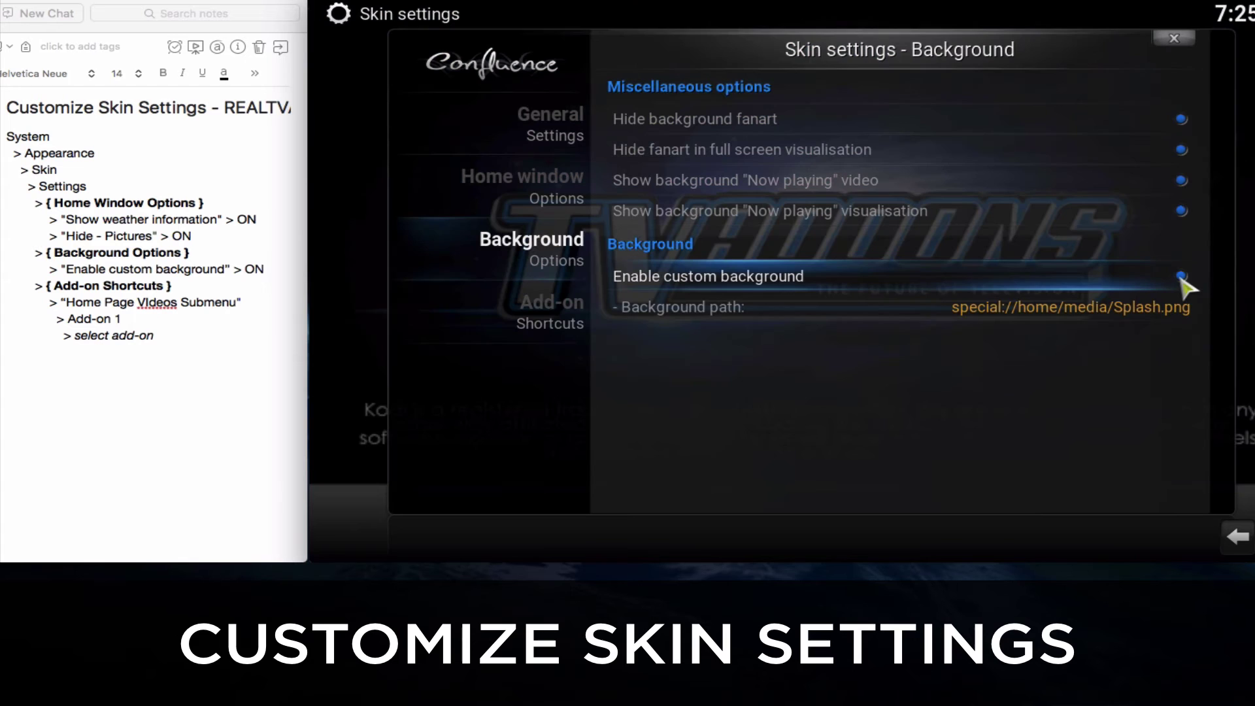
pyautogui.click(1183, 283)
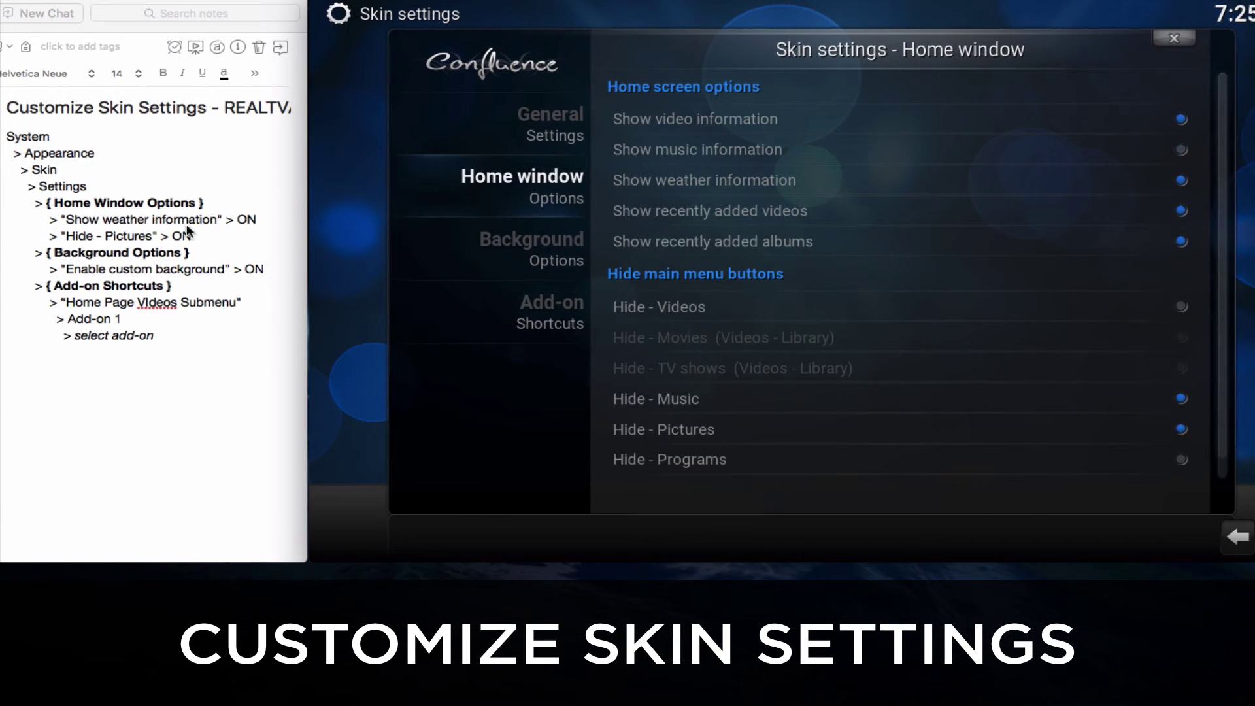
pyautogui.moveTo(517, 323)
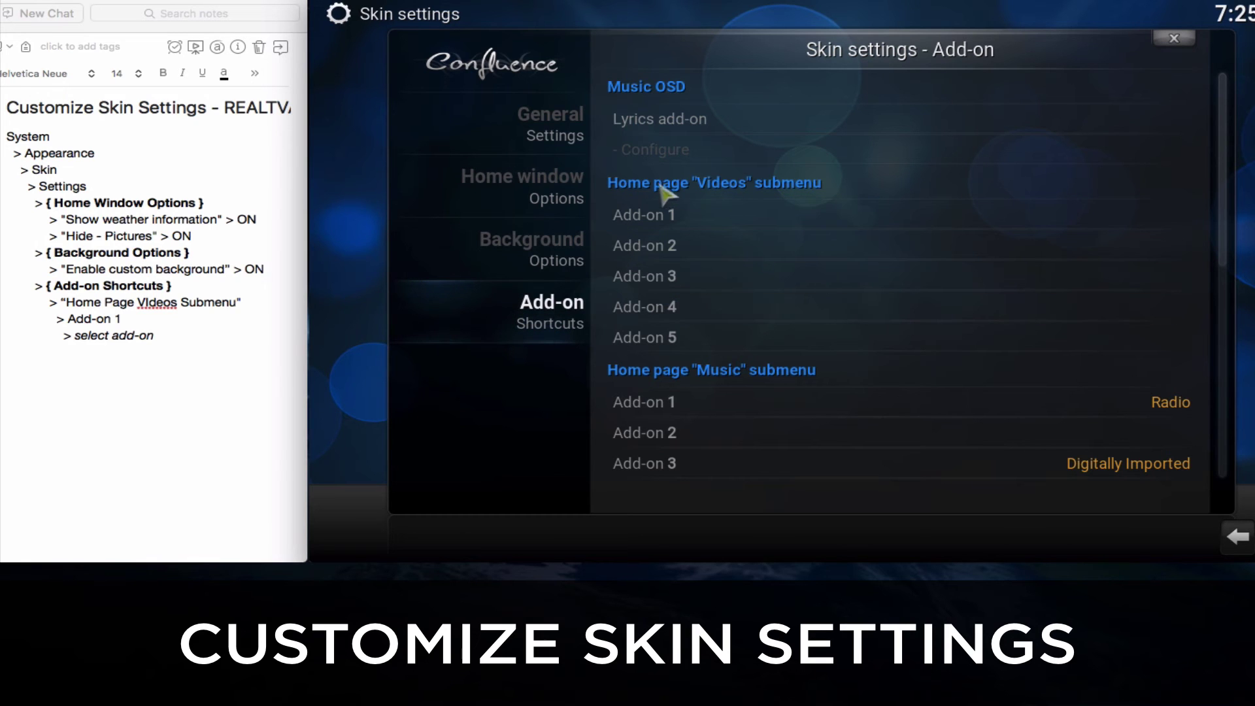
# Assign Videos Add-on 1–4 to Vader-Streams, Exodus, Specto fork and Castaway
pyautogui.click(795, 214)
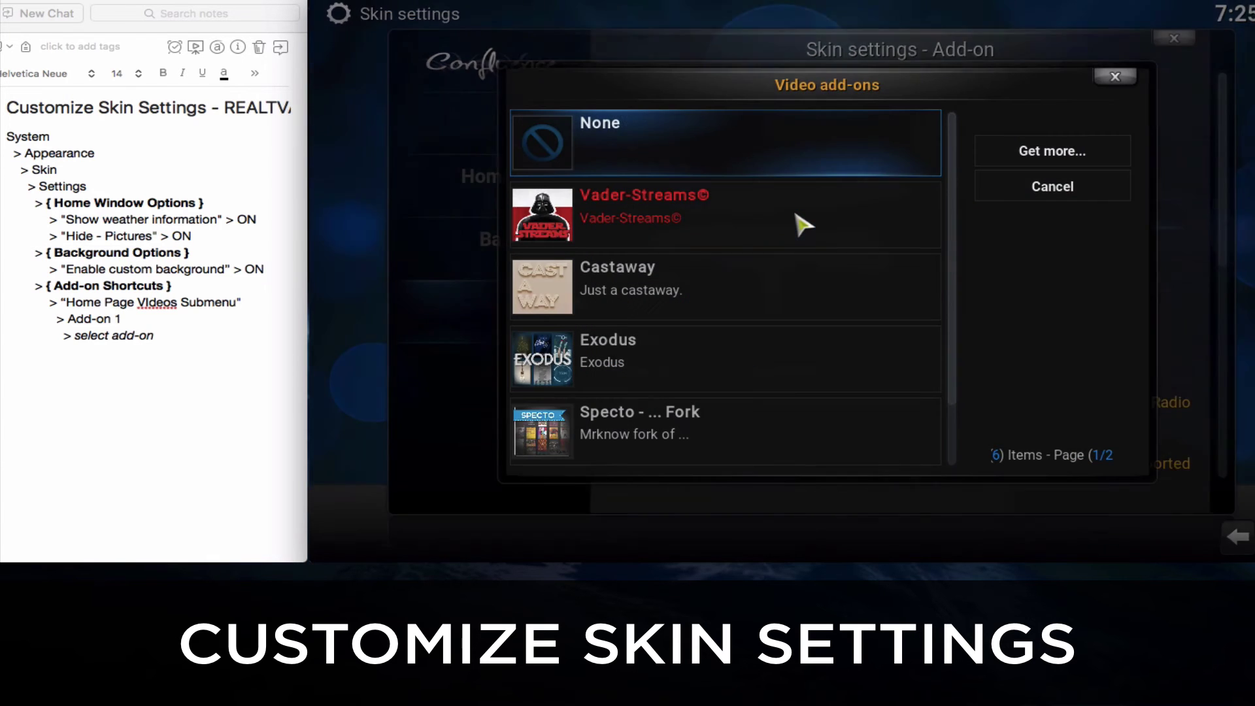
pyautogui.click(717, 242)
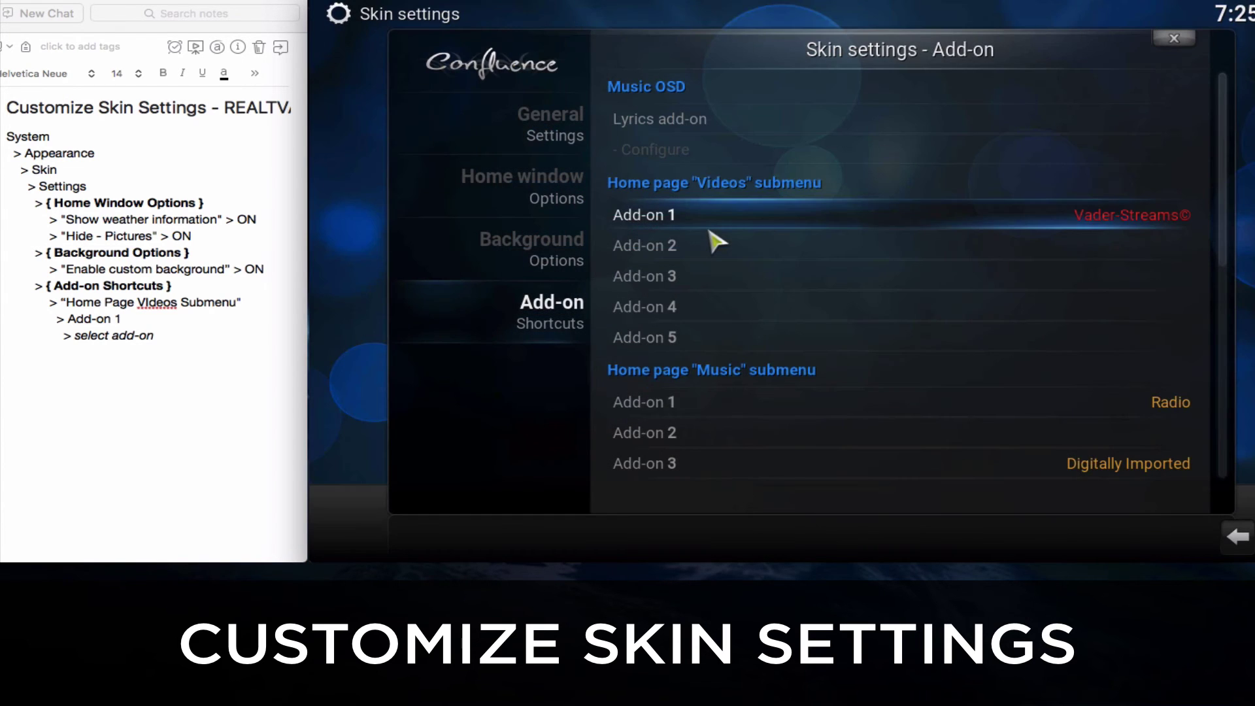
pyautogui.click(713, 243)
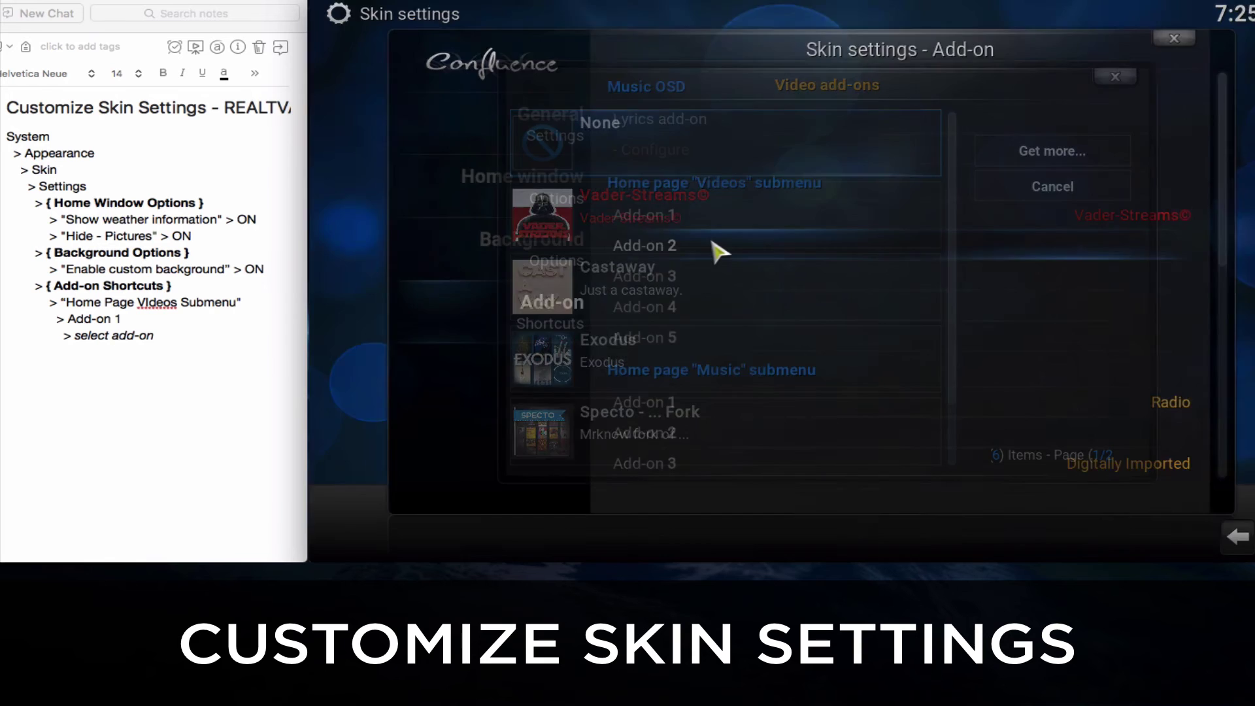
pyautogui.click(720, 356)
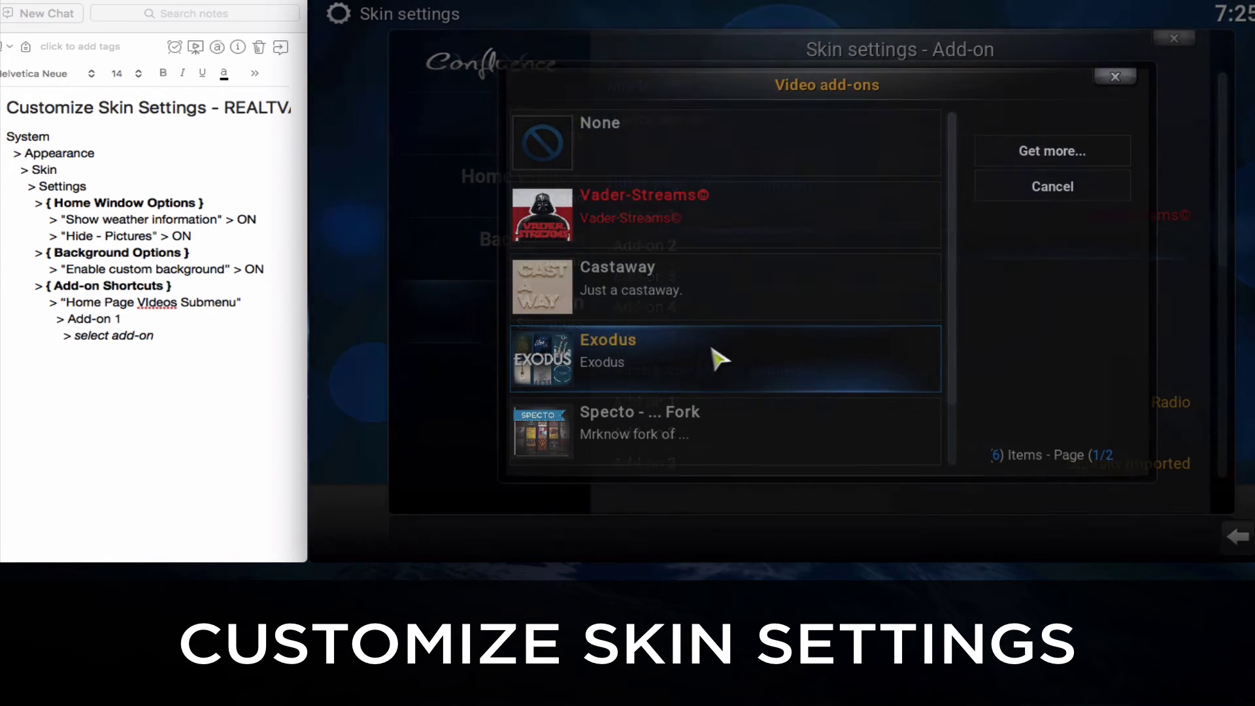
pyautogui.click(708, 289)
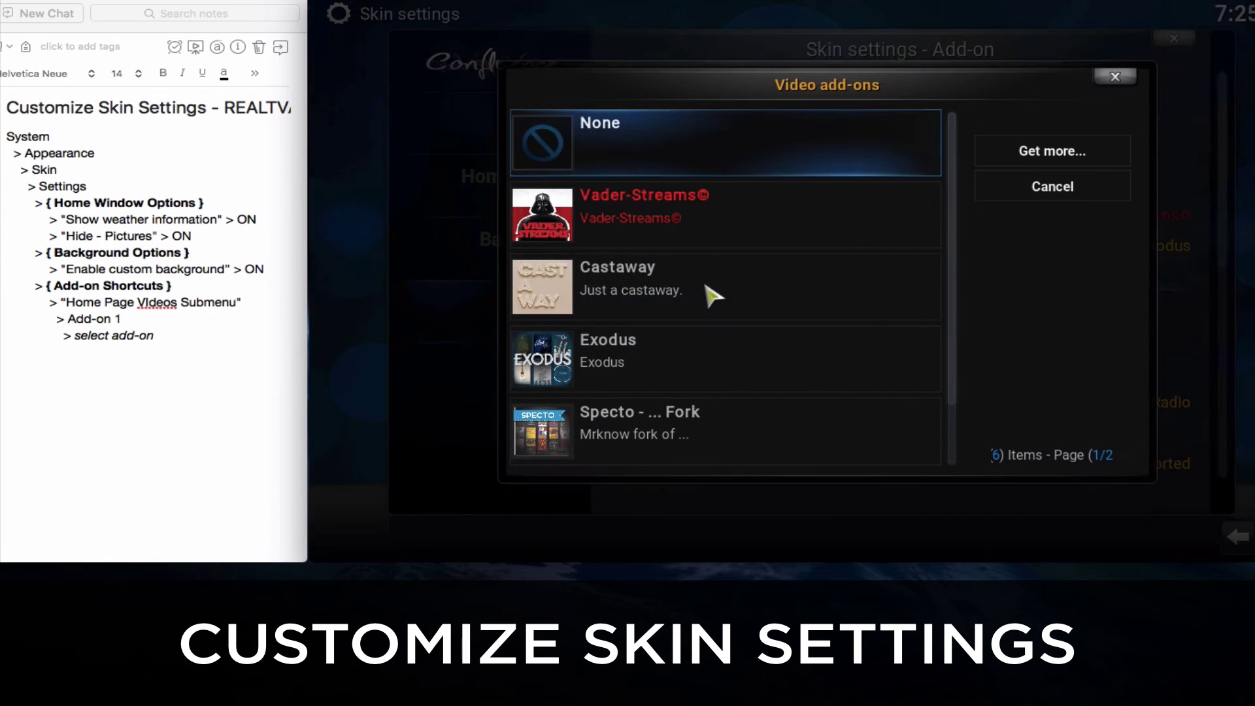
pyautogui.click(708, 416)
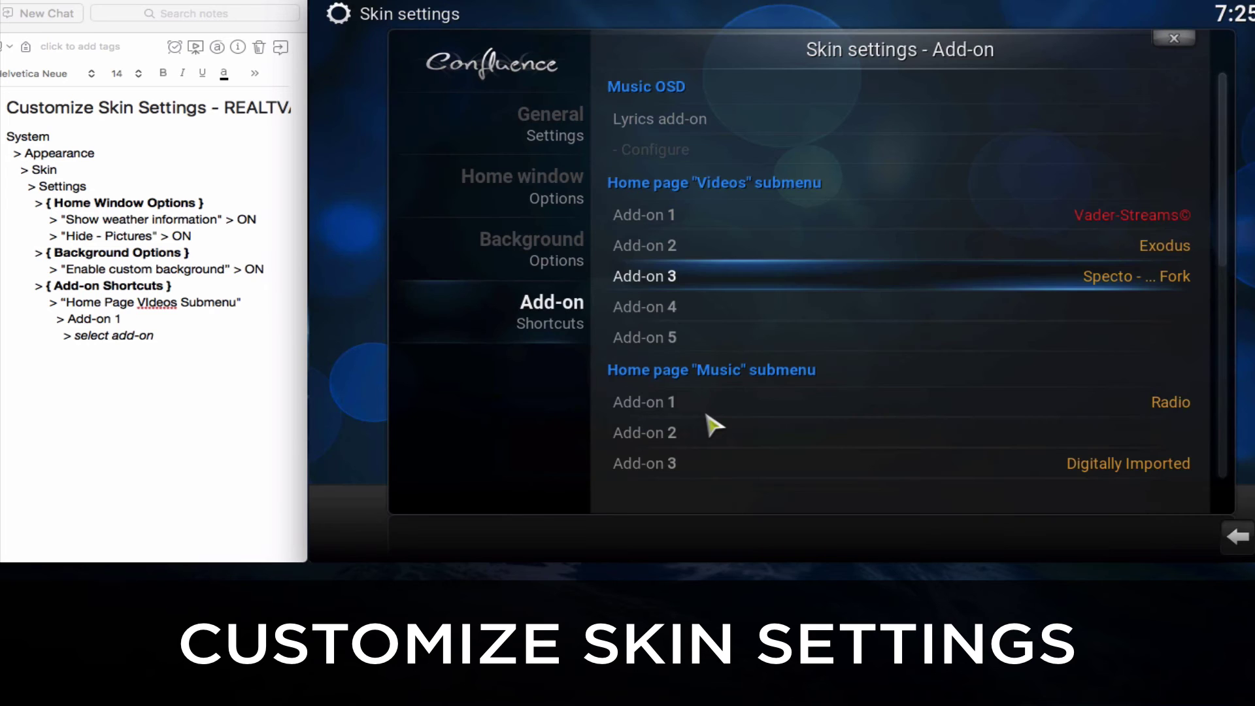
pyautogui.click(710, 315)
pyautogui.click(706, 290)
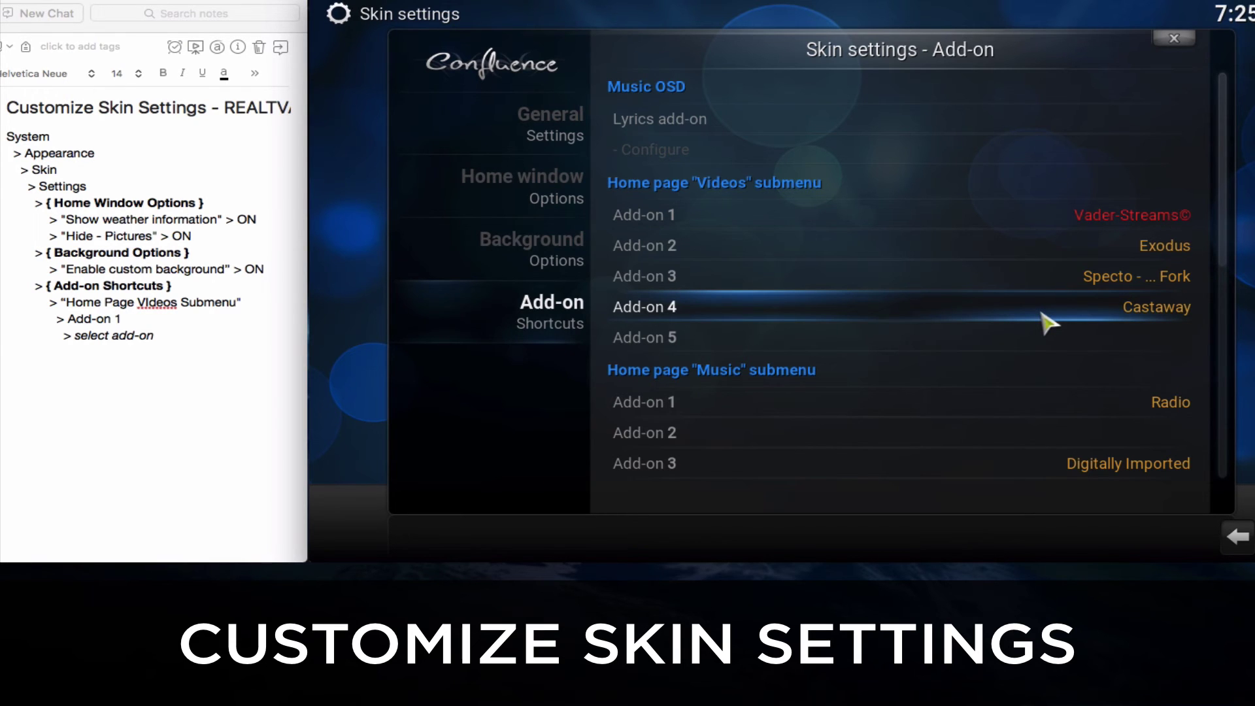
# Return home, step through the new Videos shortcuts to Castaway, and bring up Programs
pyautogui.click(1175, 41)
pyautogui.click(1174, 41)
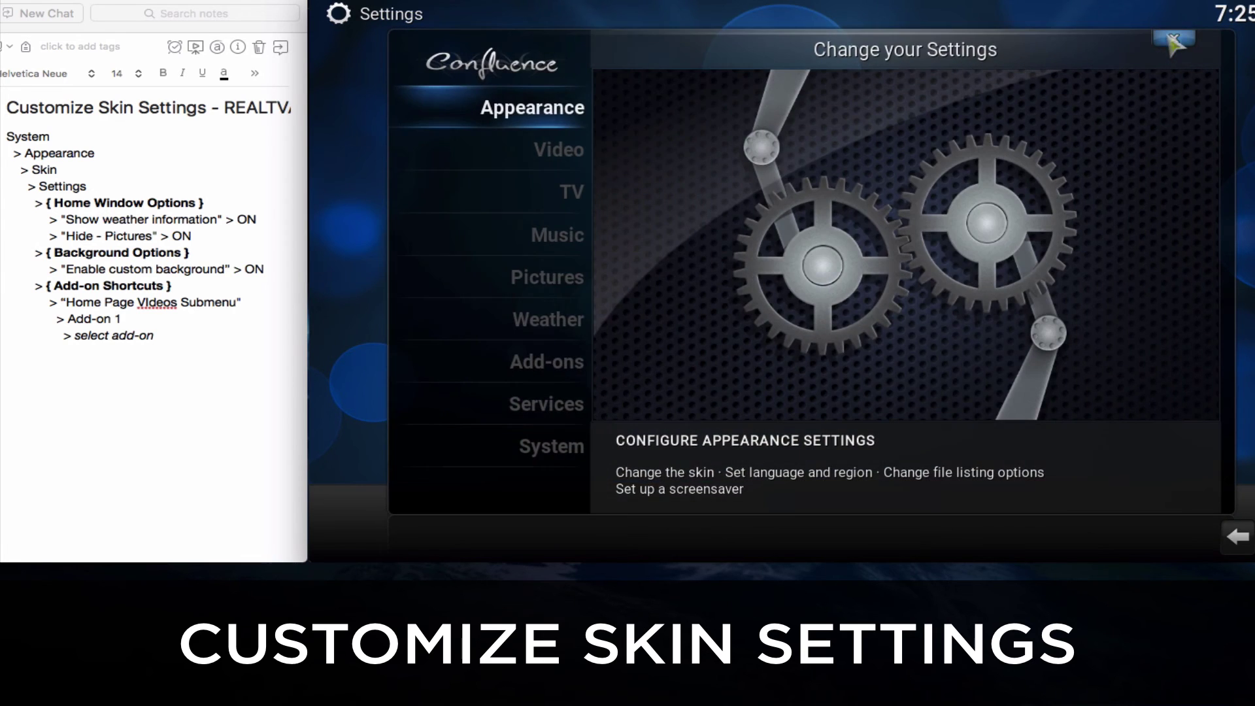
pyautogui.click(1175, 40)
pyautogui.moveTo(578, 364)
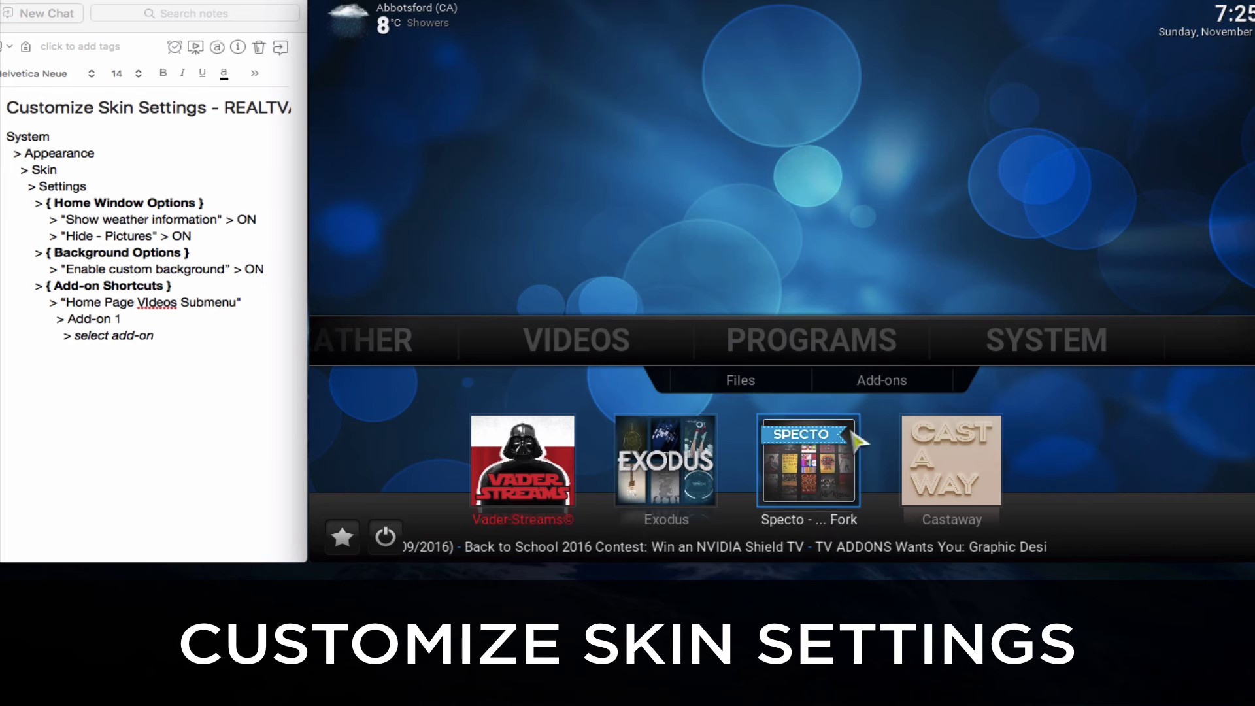
pyautogui.press('Right')
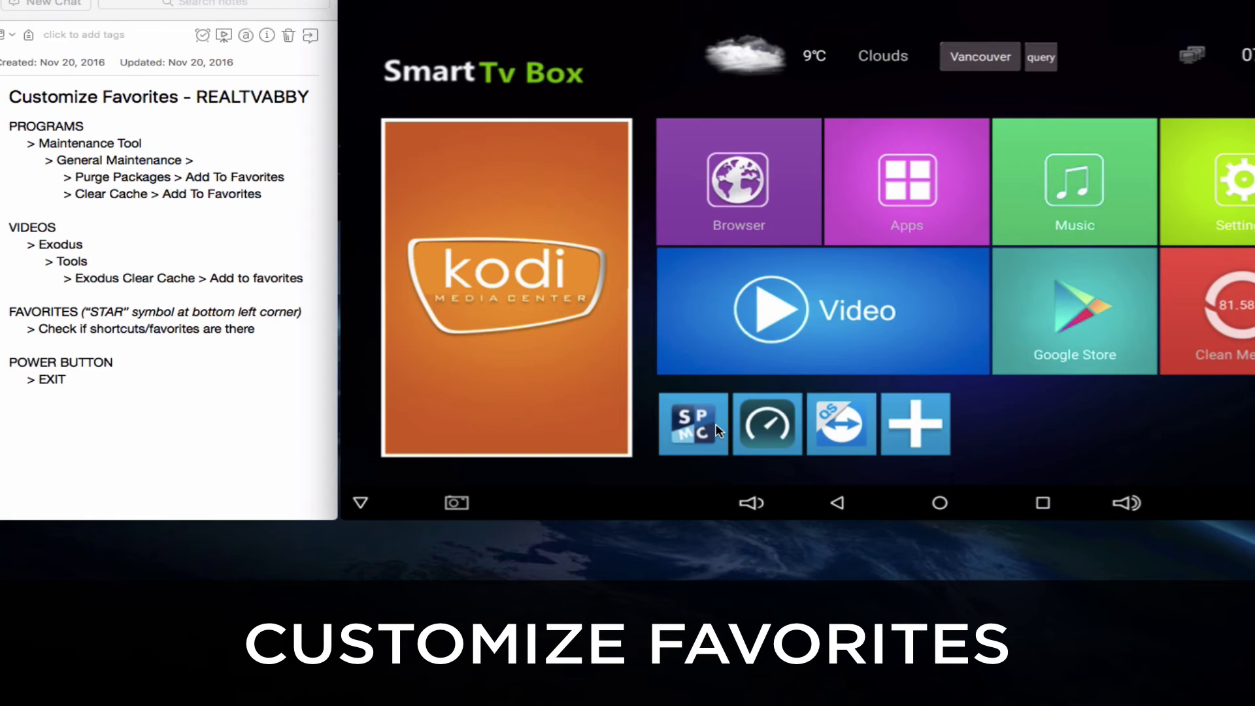
pyautogui.click(718, 431)
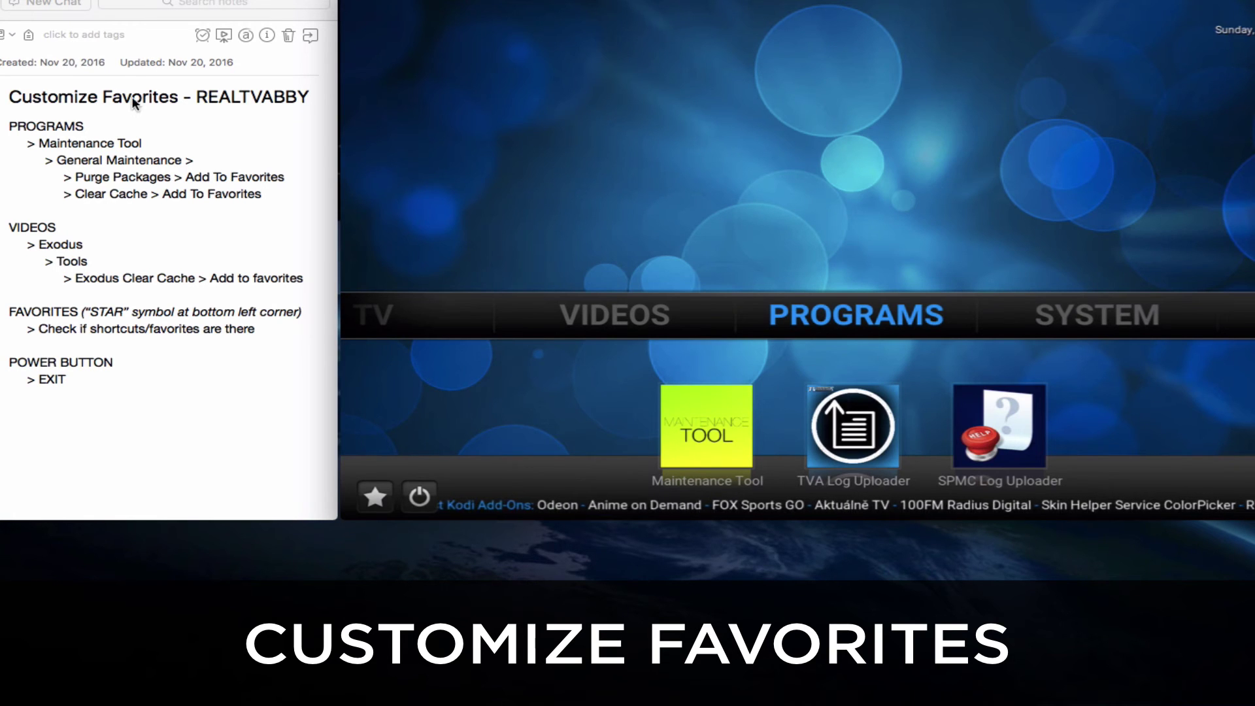
# In Maintenance Tool > General Maintenance, add Purge Packages and Clear Cache to favourites
pyautogui.click(53, 122)
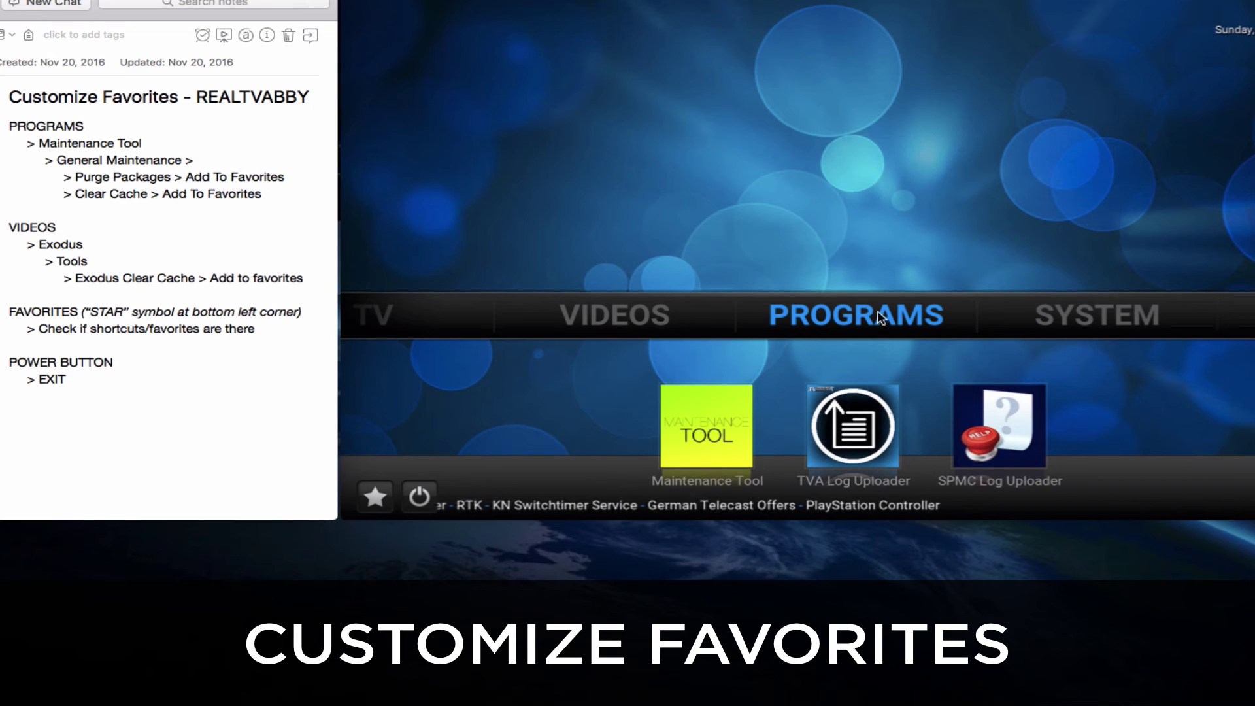
pyautogui.click(704, 421)
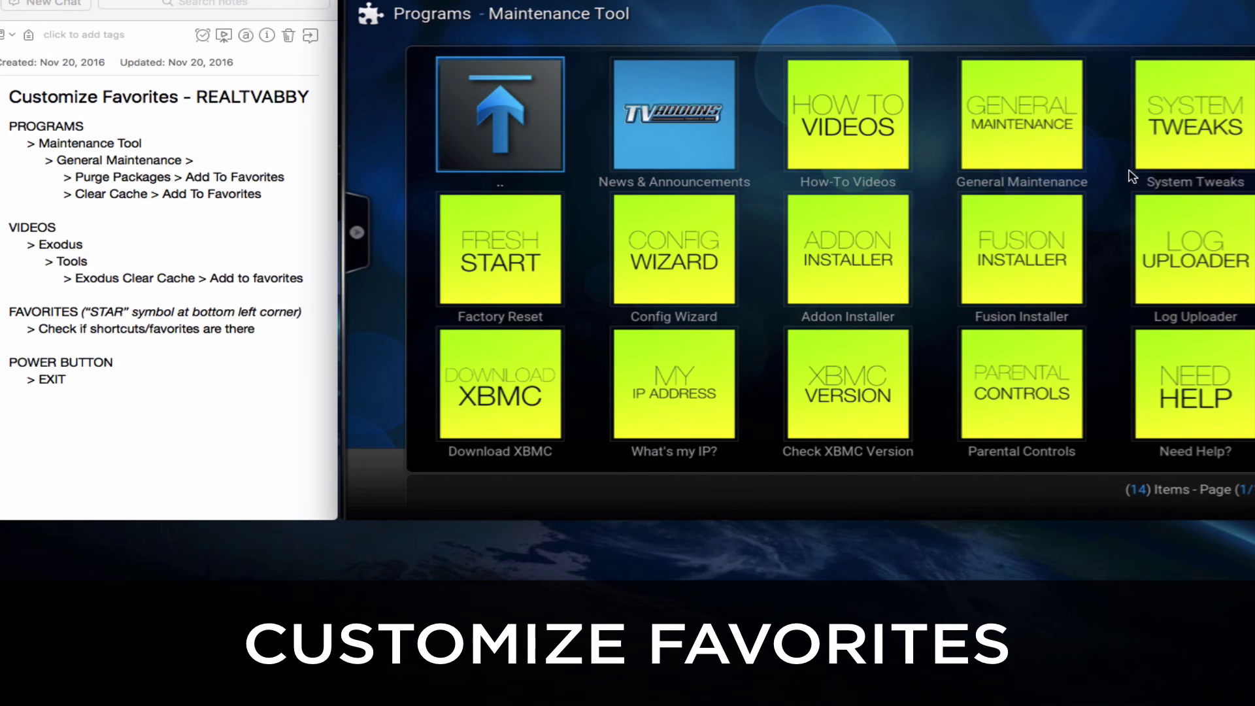
pyautogui.click(1037, 134)
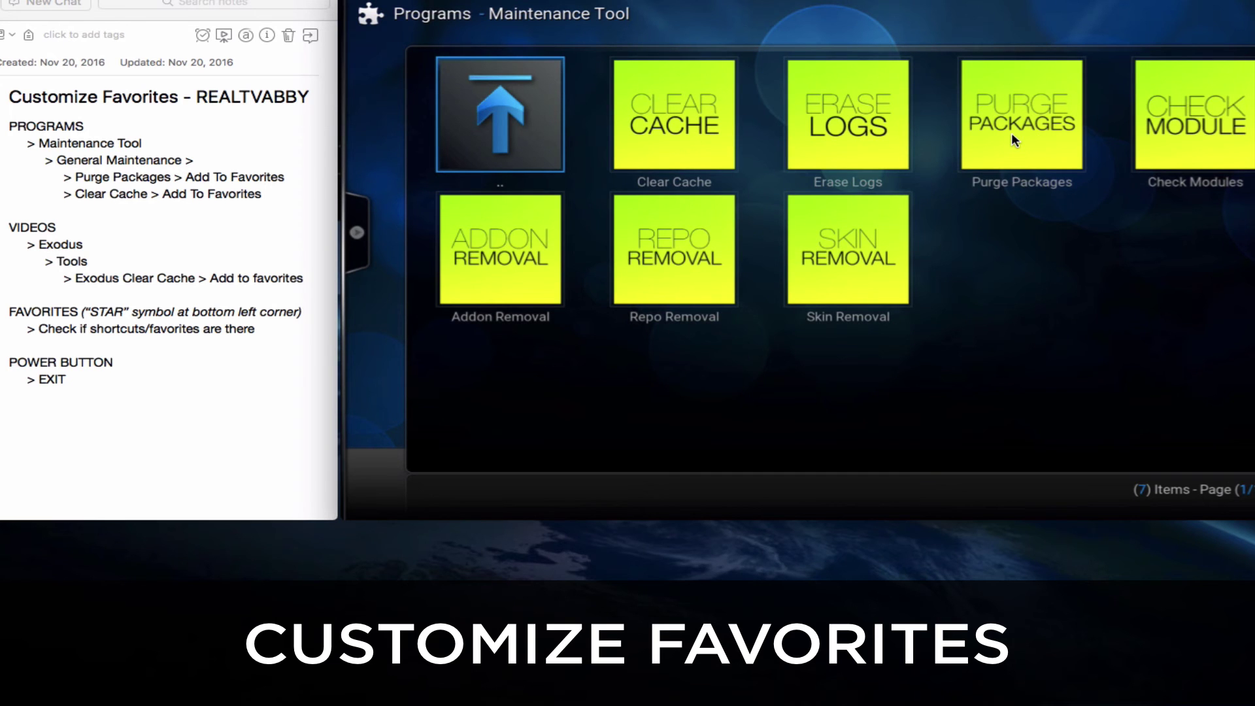
pyautogui.rightClick(1010, 132)
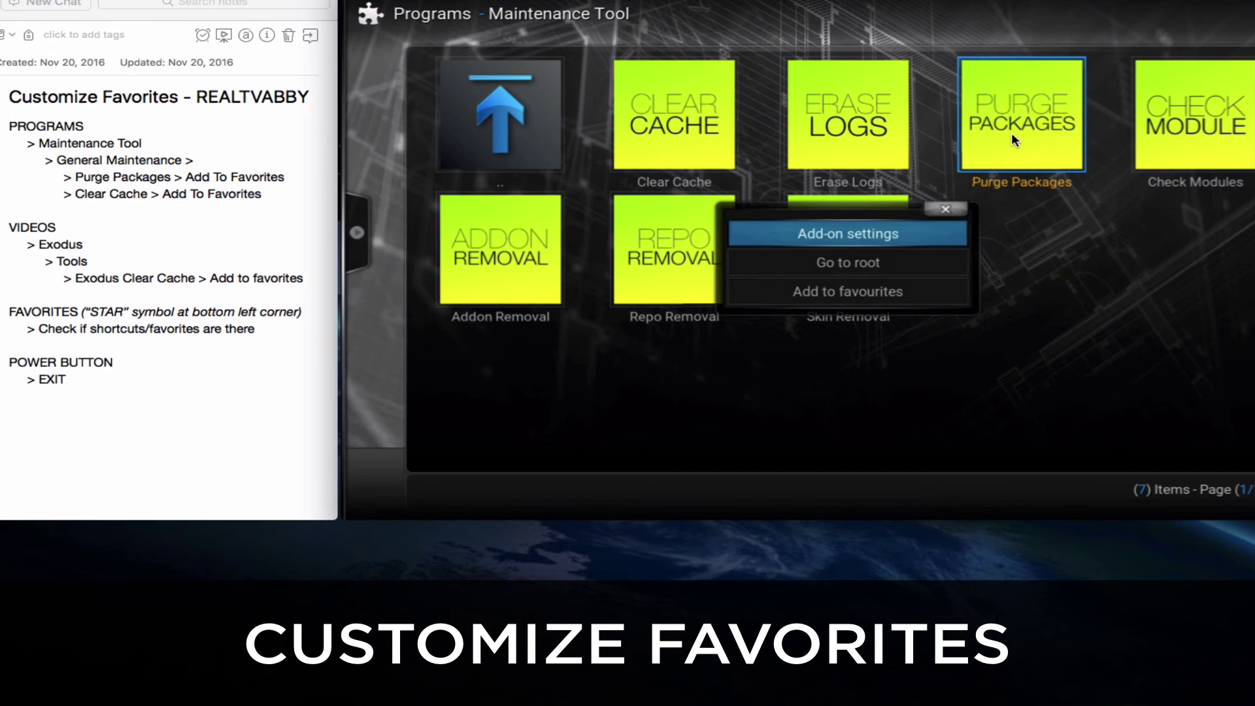
pyautogui.click(836, 294)
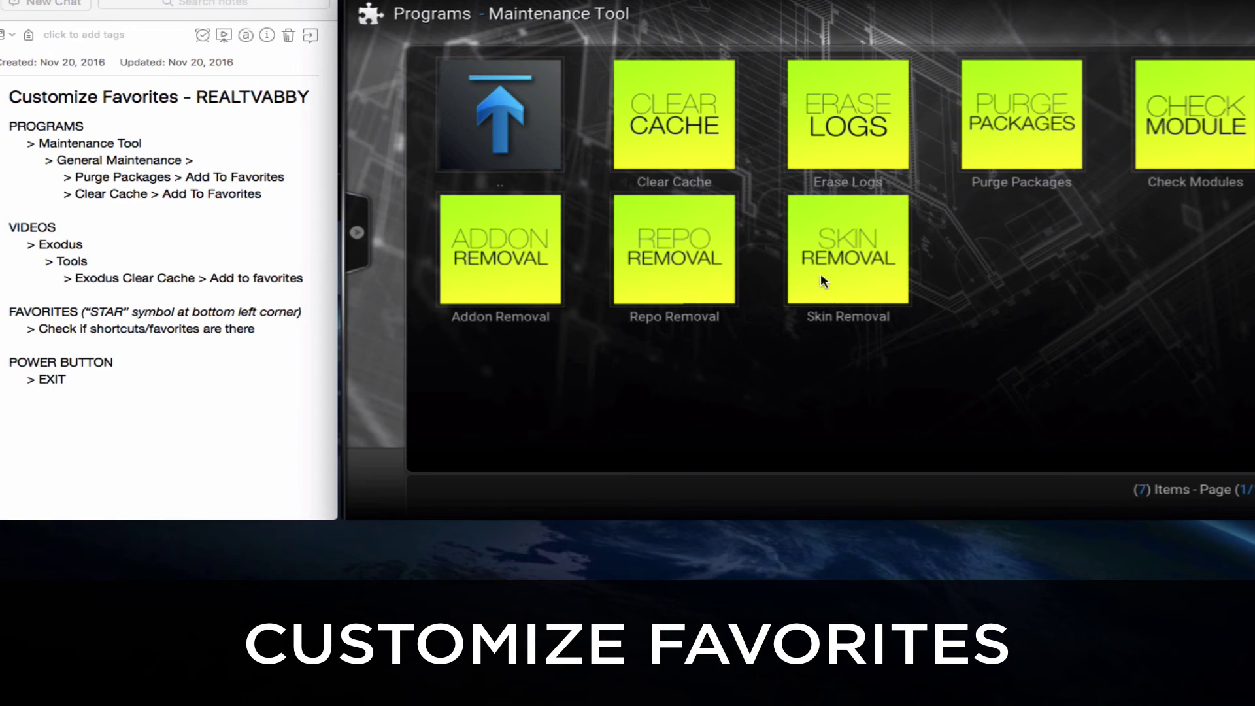
pyautogui.rightClick(676, 133)
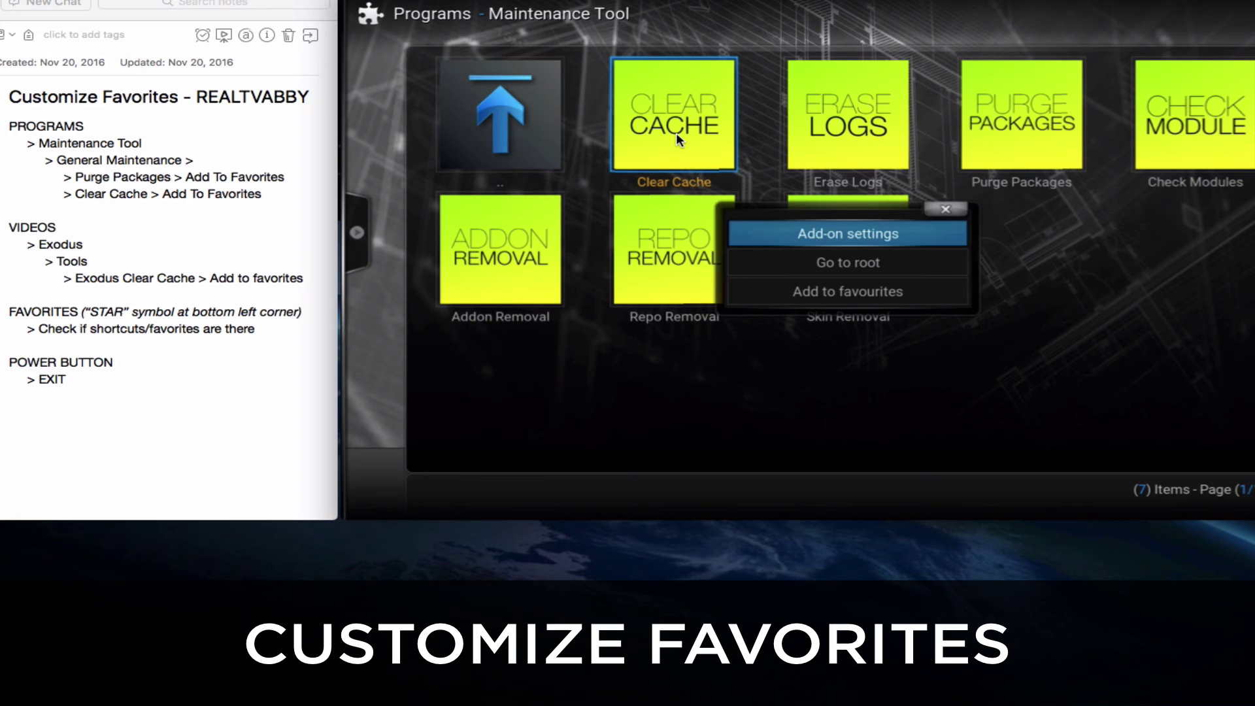
pyautogui.click(785, 291)
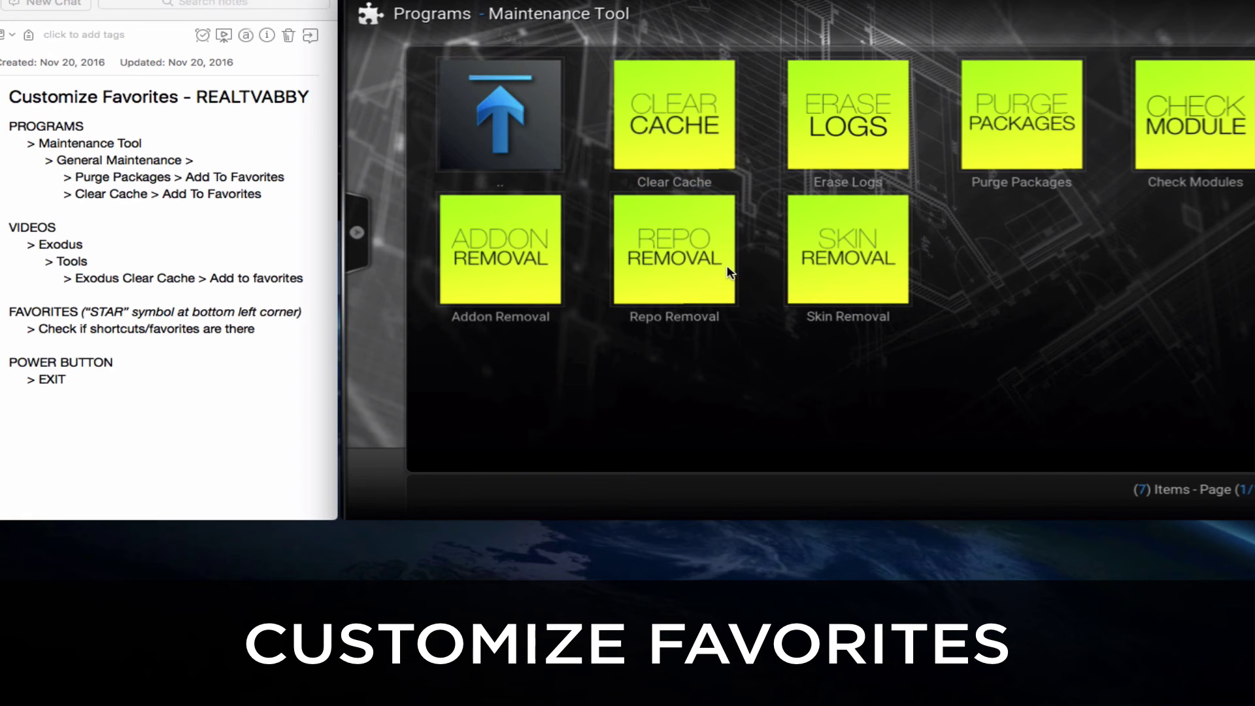
pyautogui.click(495, 131)
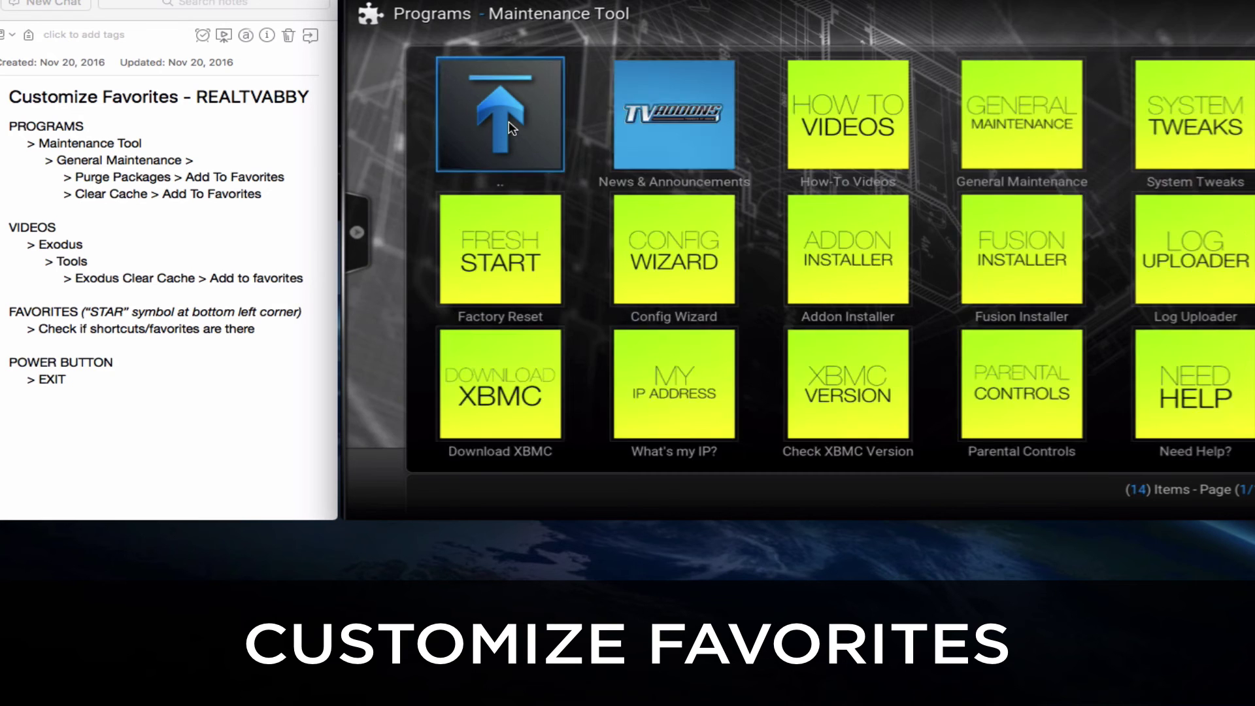
# Add EXODUS : Clear cache... from Videos > Exodus > Tools to favourites, then return home
pyautogui.click(510, 128)
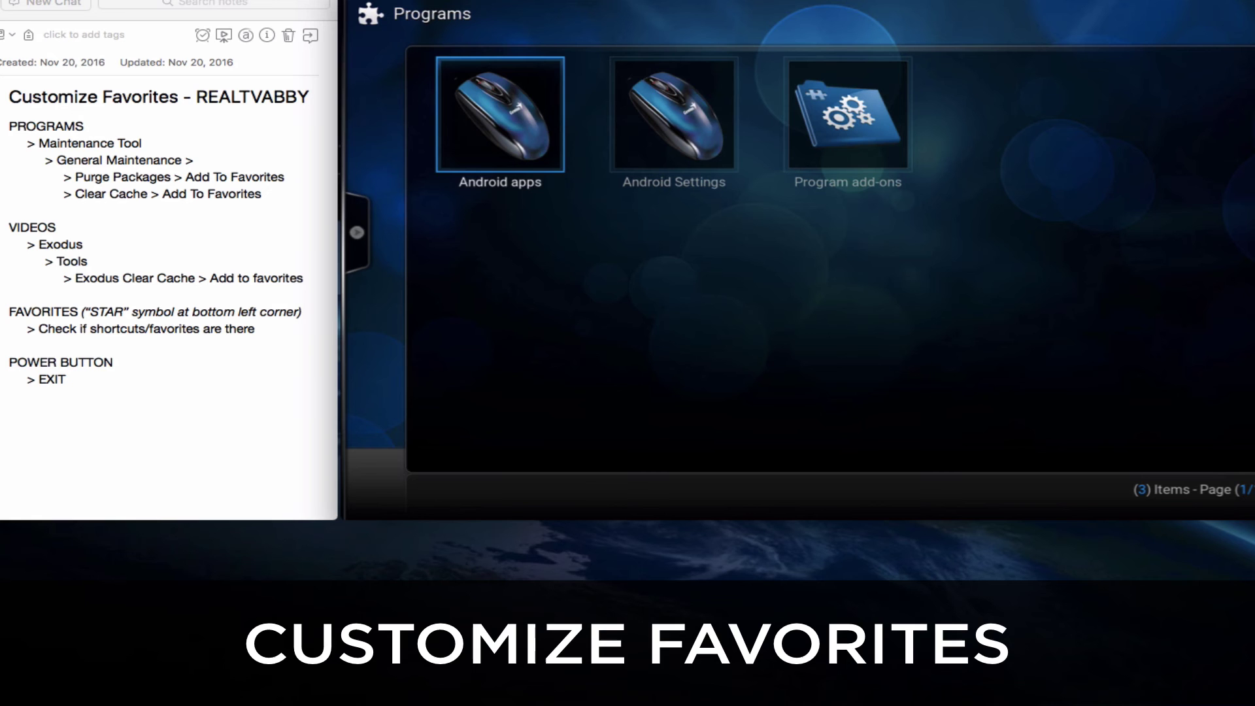
pyautogui.rightClick(736, 311)
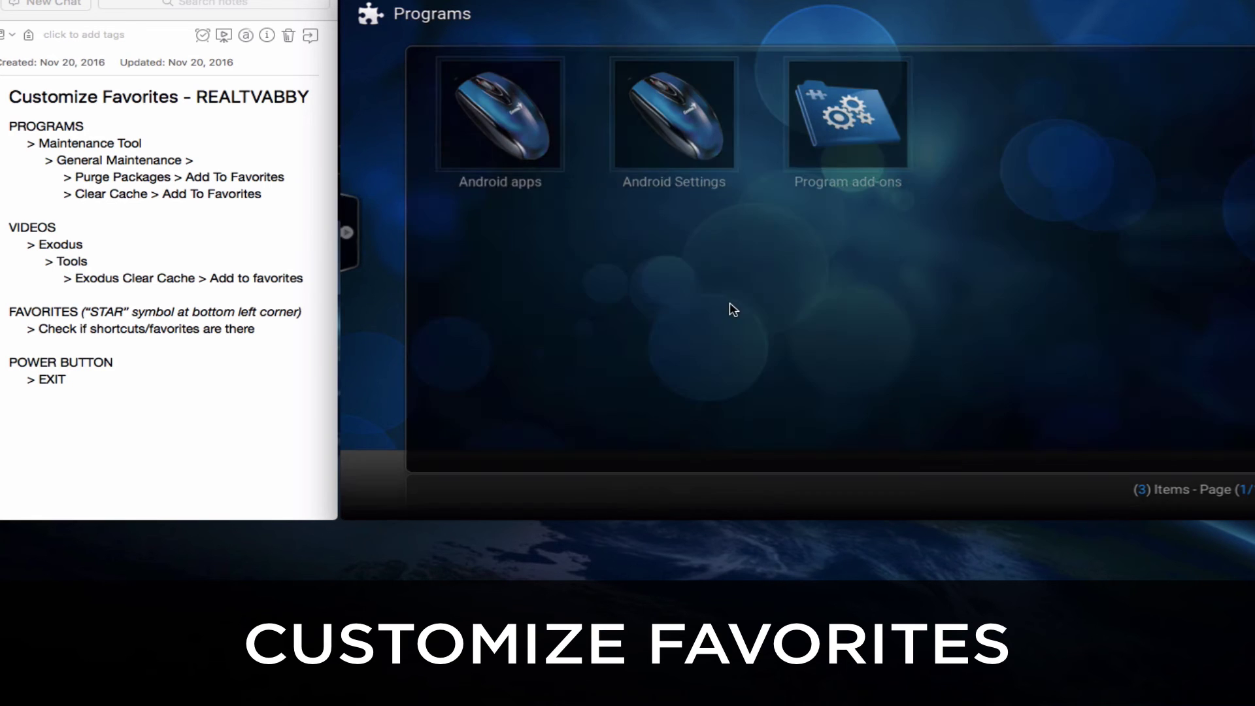
pyautogui.moveTo(614, 317)
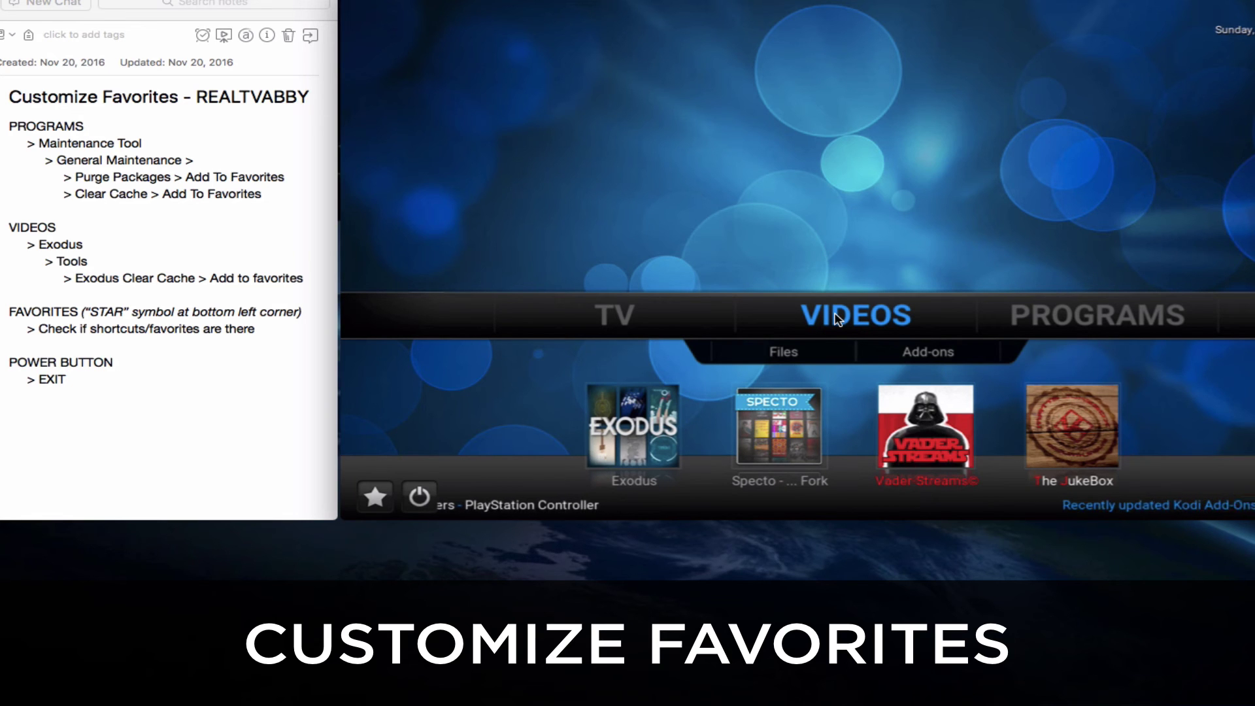
pyautogui.click(609, 410)
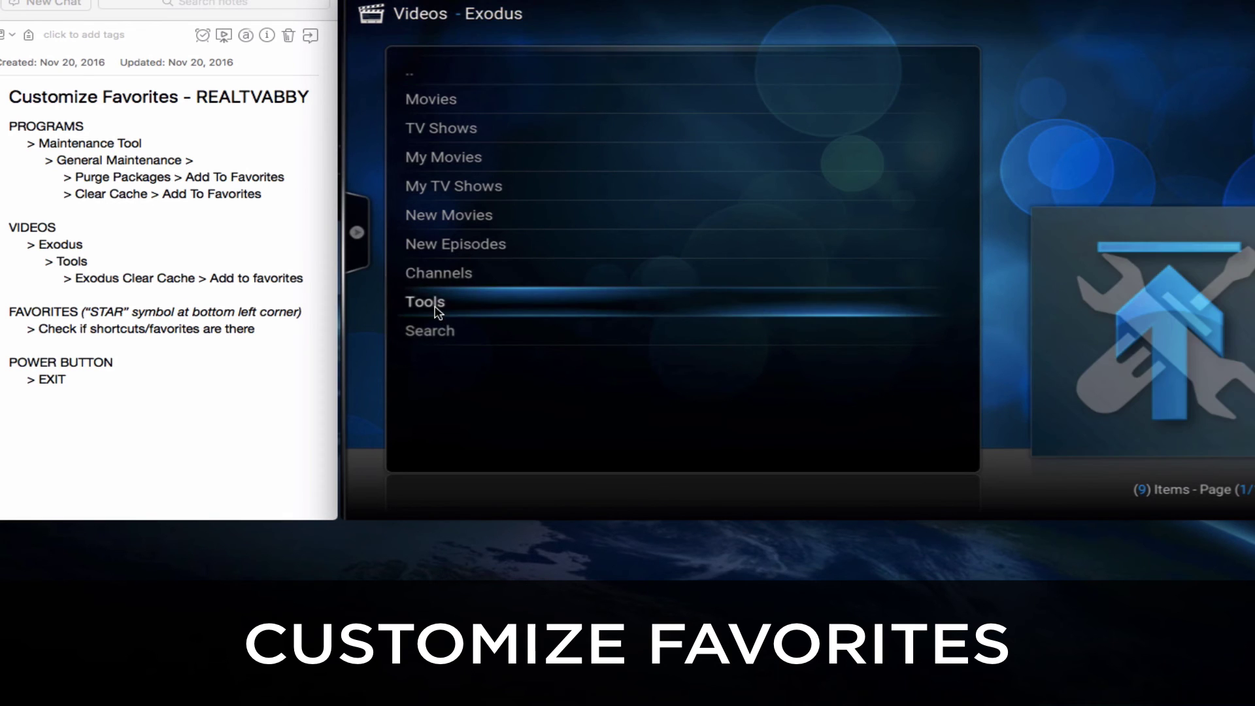
pyautogui.click(435, 304)
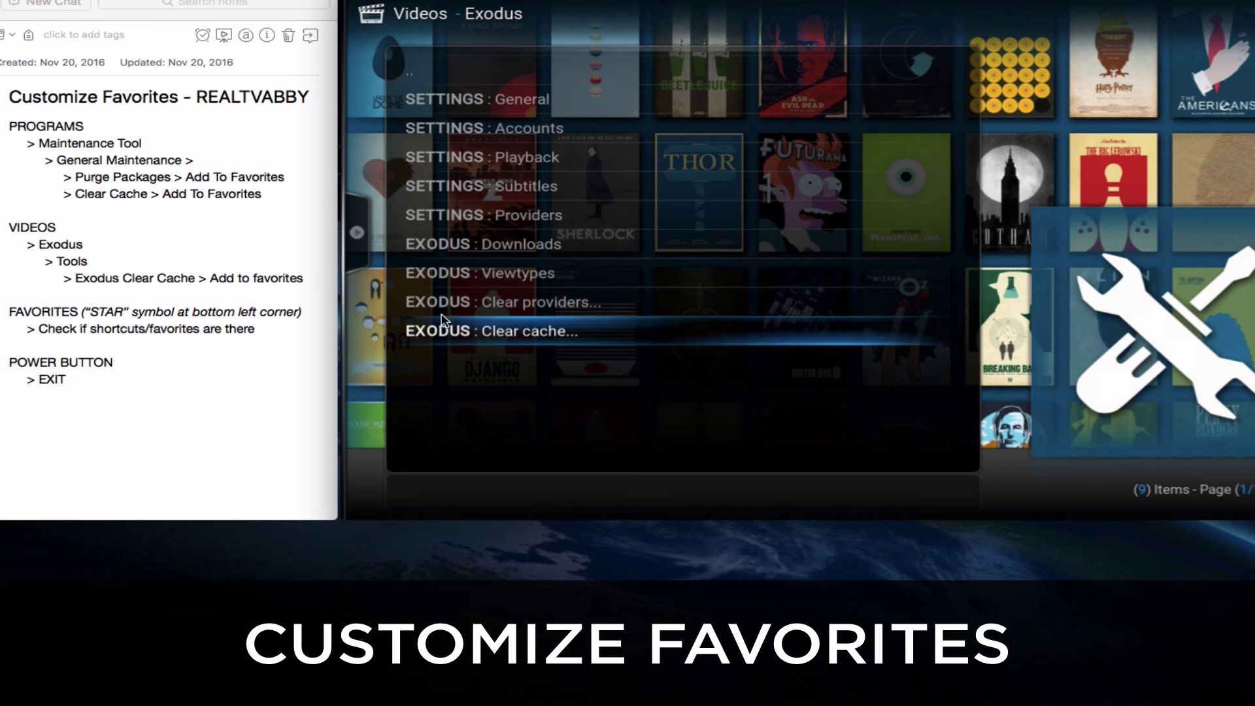
pyautogui.rightClick(492, 332)
pyautogui.click(616, 253)
pyautogui.press('Escape')
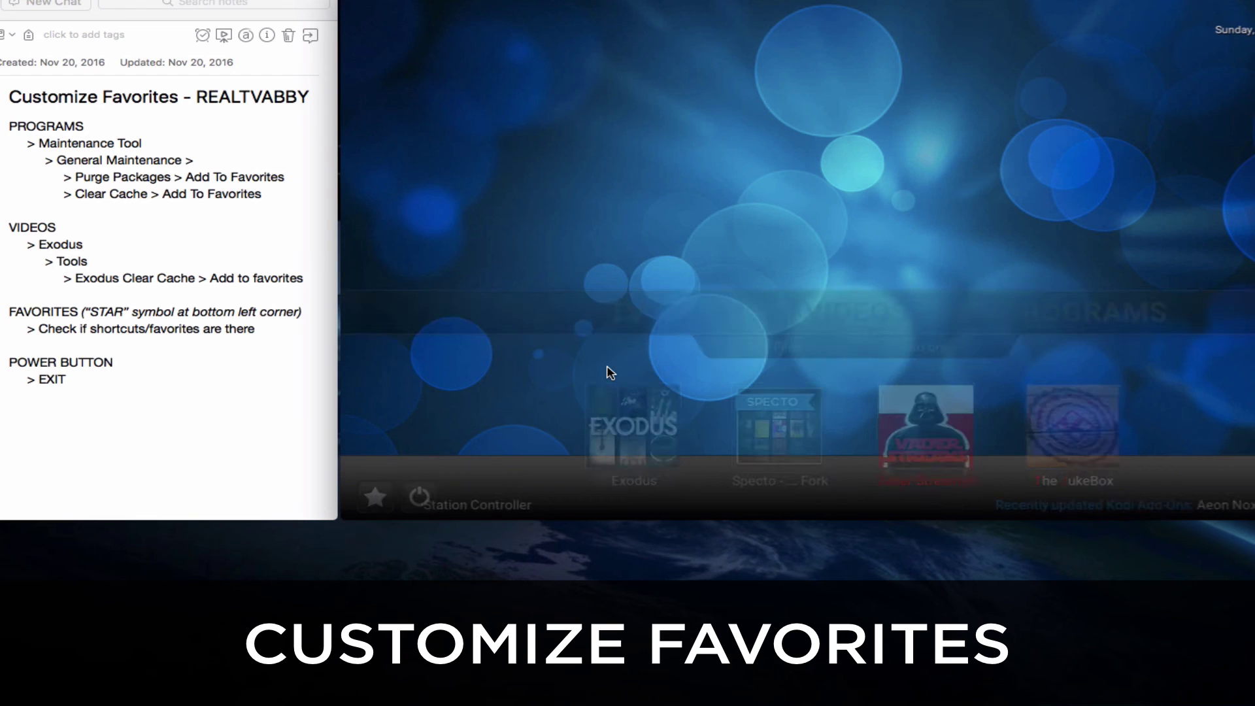
# Run the Purge Packages favourite and confirm deleting the package cache files
pyautogui.click(376, 498)
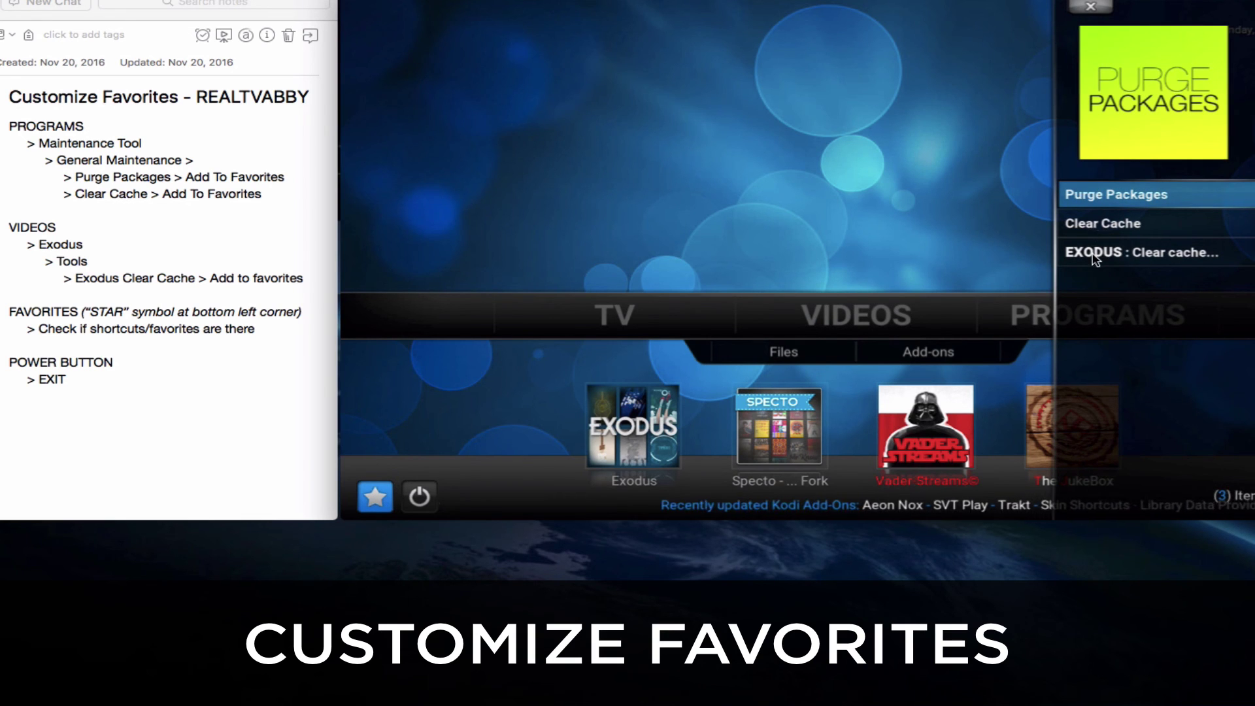
pyautogui.click(1091, 203)
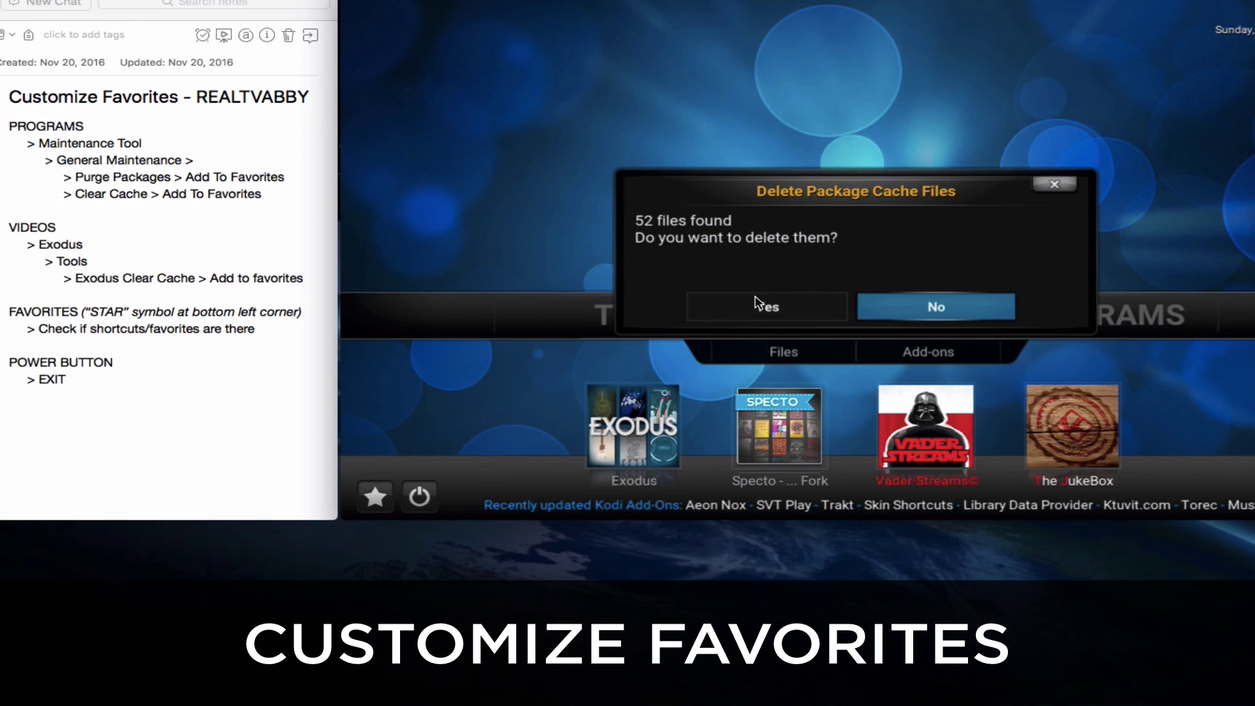
pyautogui.click(719, 313)
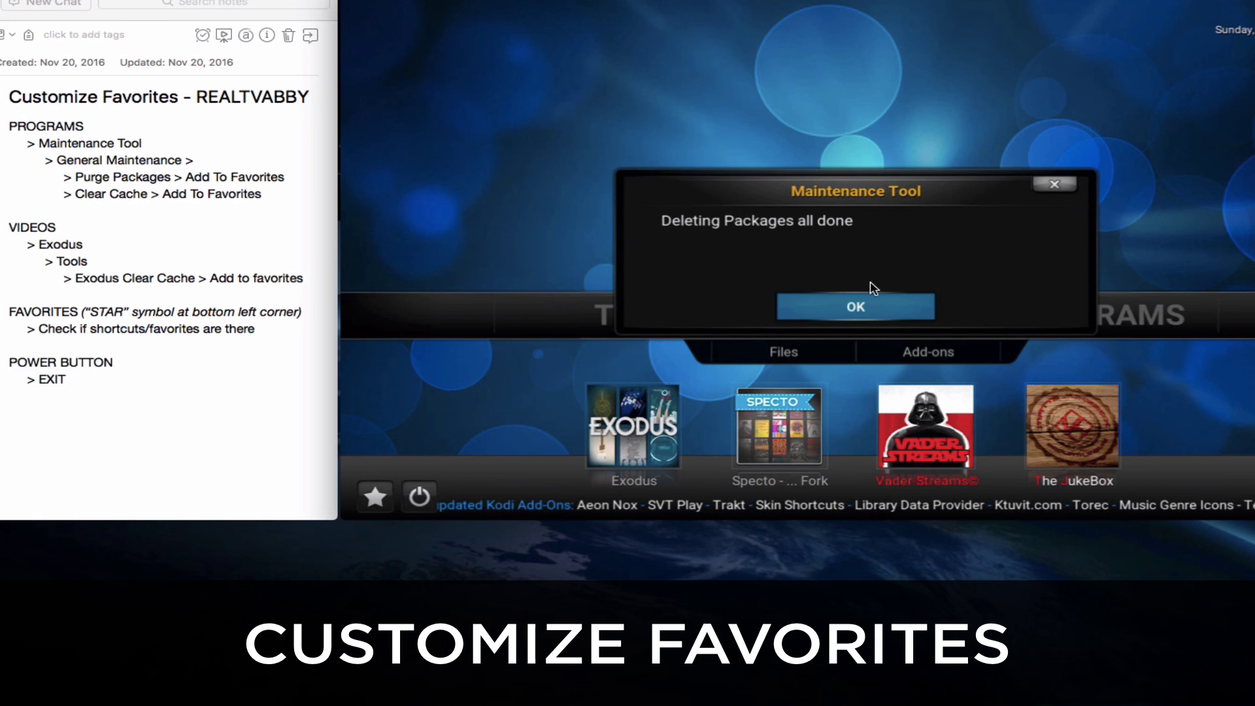
pyautogui.click(602, 298)
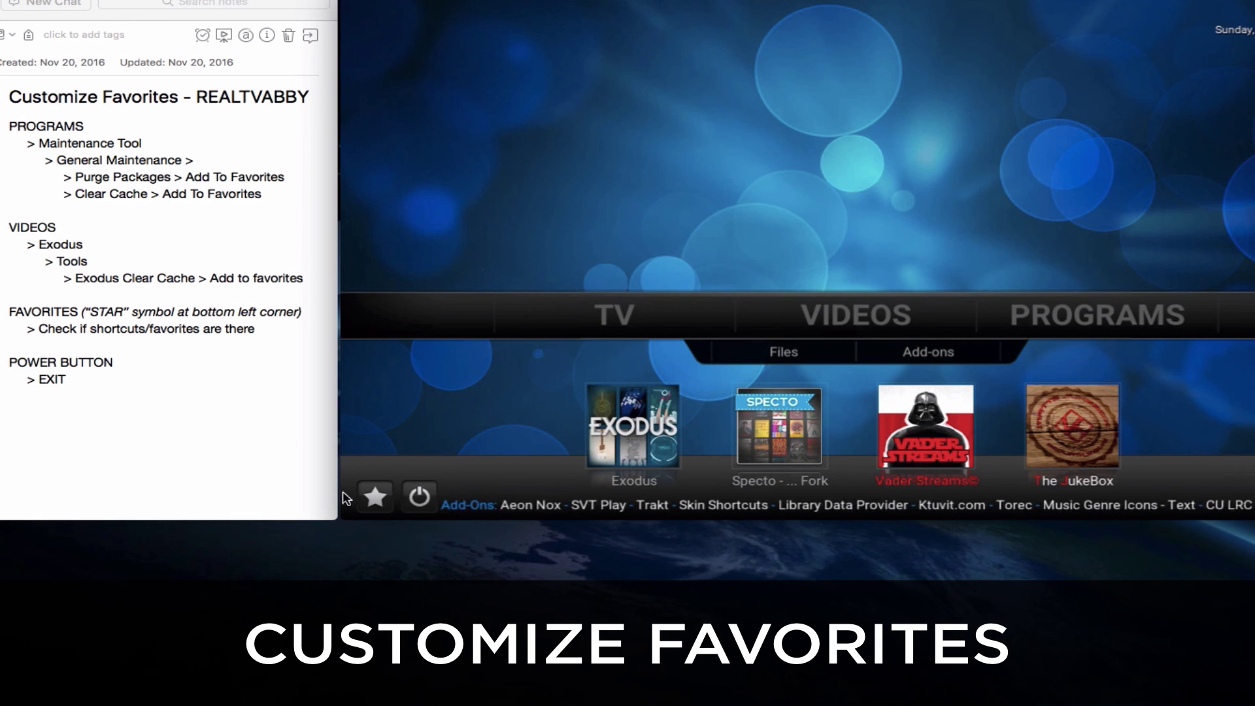
# Run the Clear Cache favourite, acknowledge the cache-cleared message, and return home
pyautogui.click(375, 499)
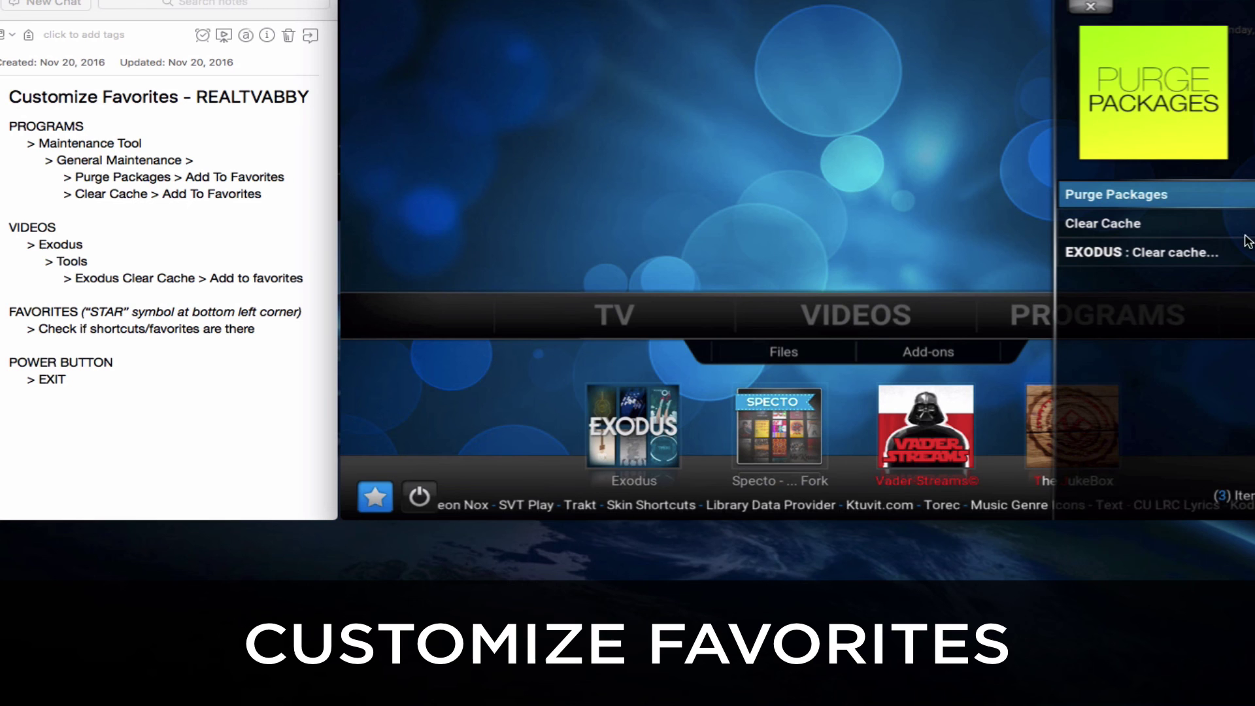
pyautogui.click(1111, 225)
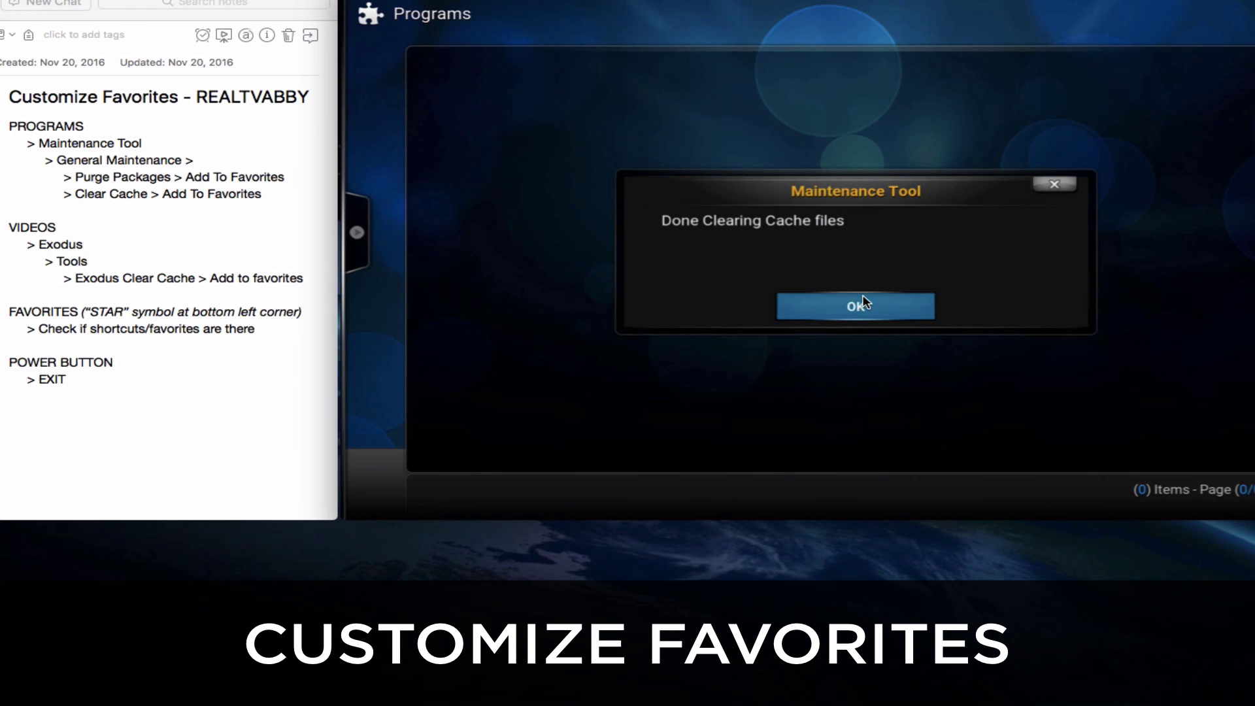
pyautogui.click(864, 303)
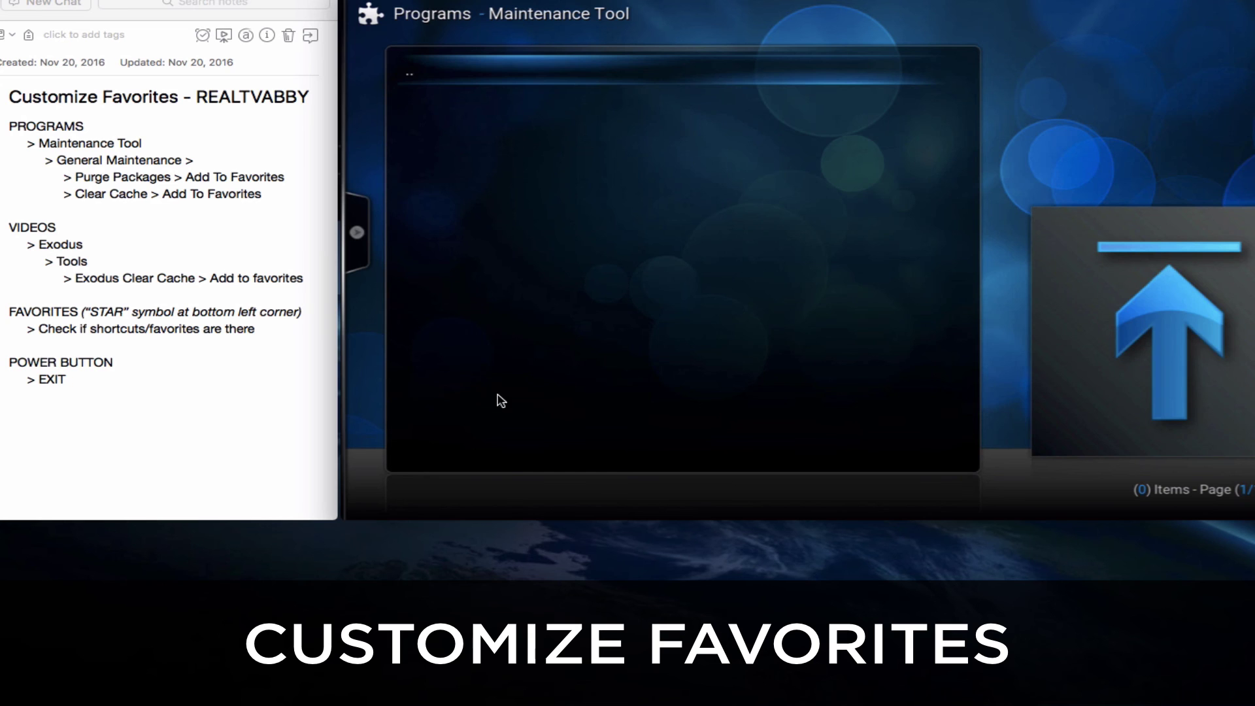
pyautogui.click(1154, 452)
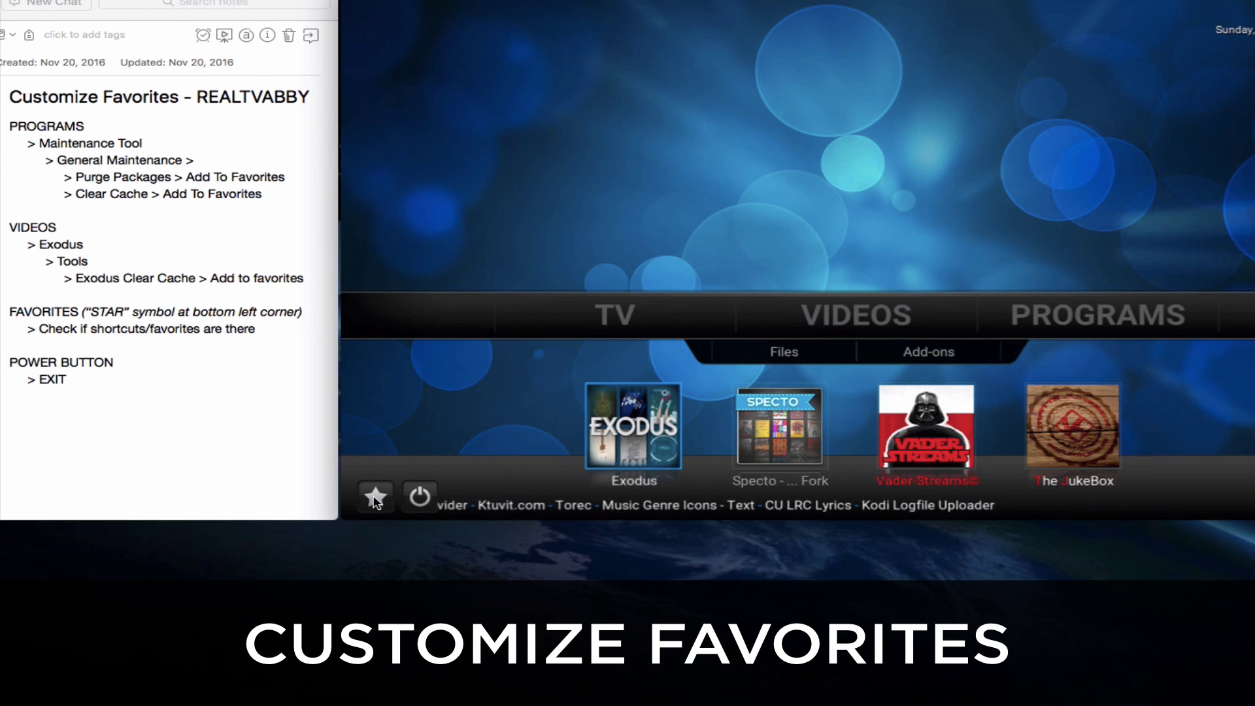
# Run the 'EXODUS : Clear cache...' favourite, confirm it, and go back to the home screen
pyautogui.click(376, 501)
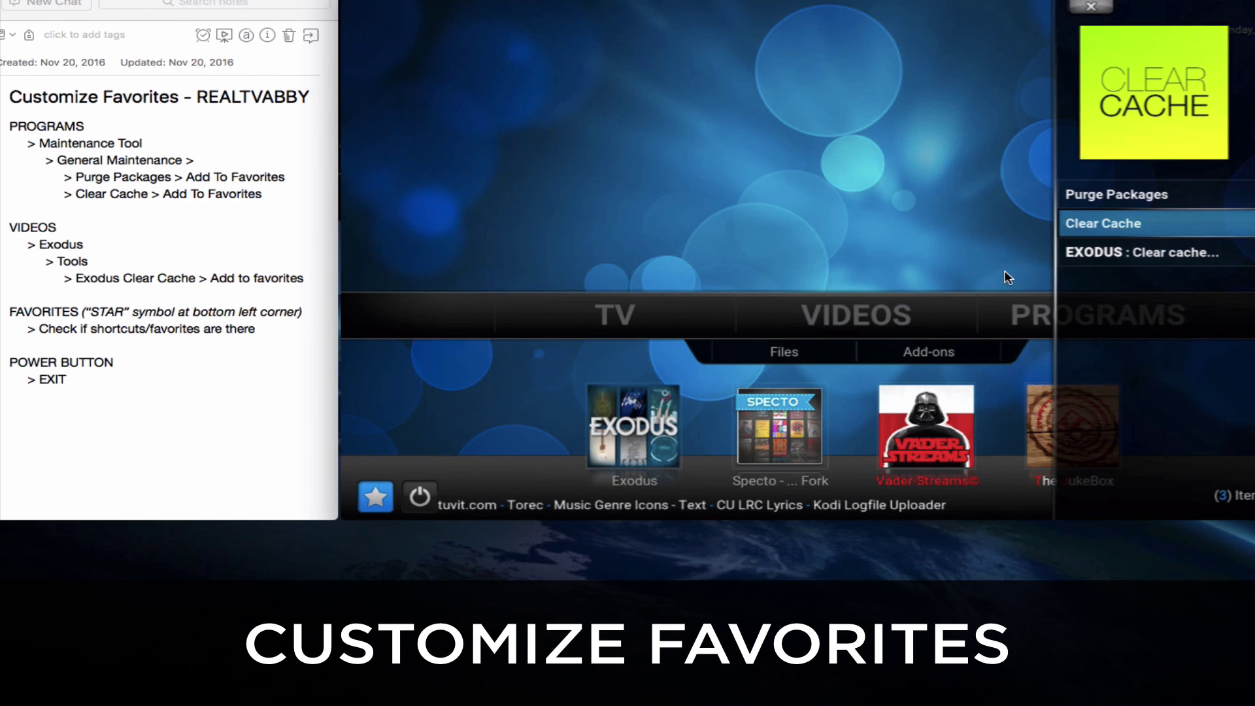
pyautogui.click(1148, 255)
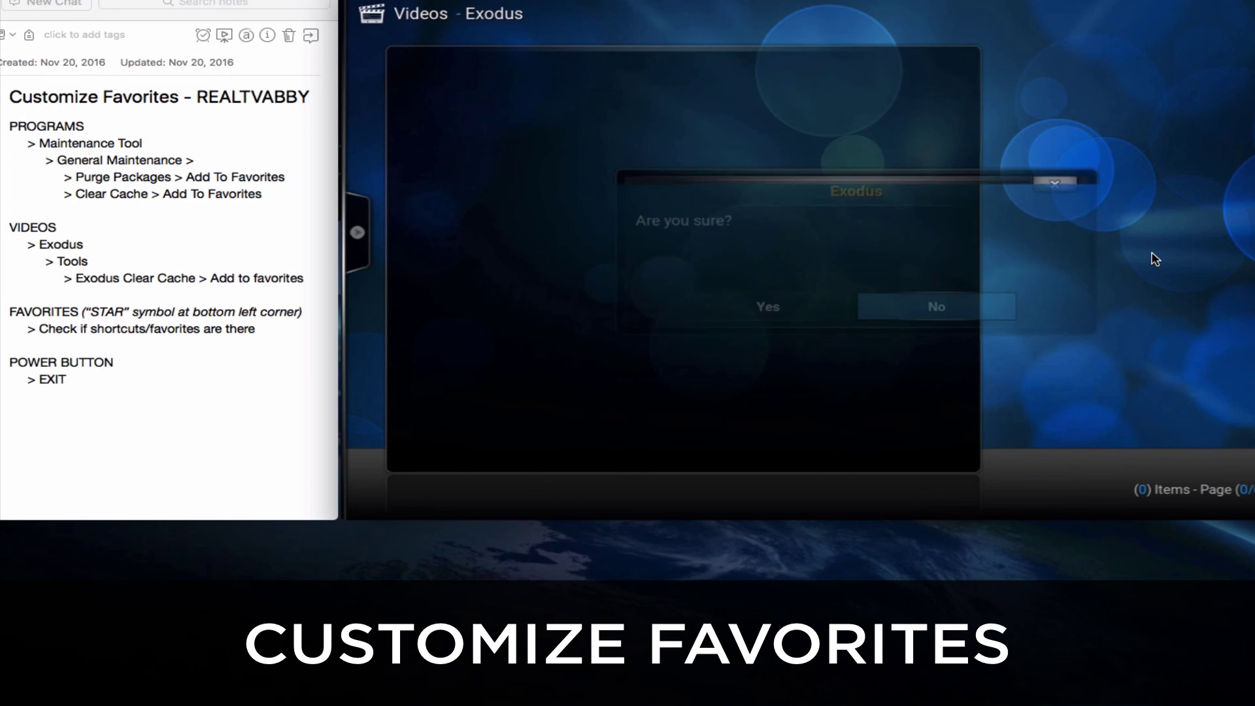
pyautogui.click(761, 307)
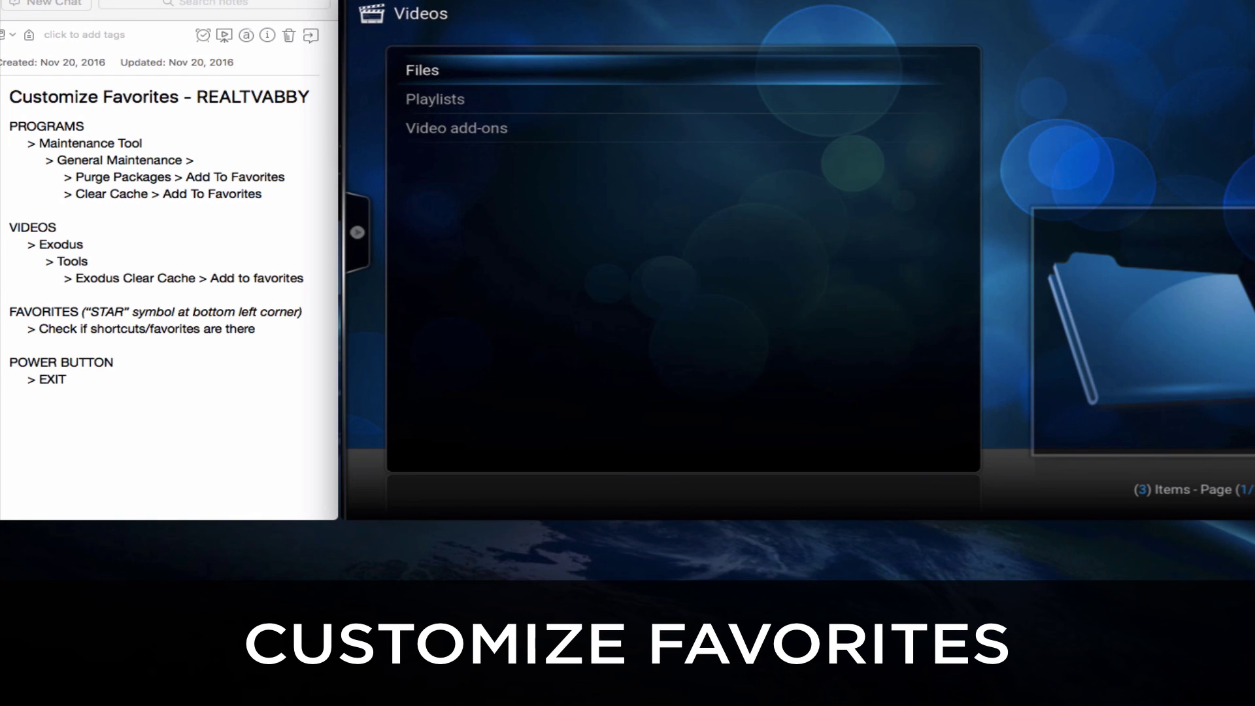
pyautogui.rightClick(808, 301)
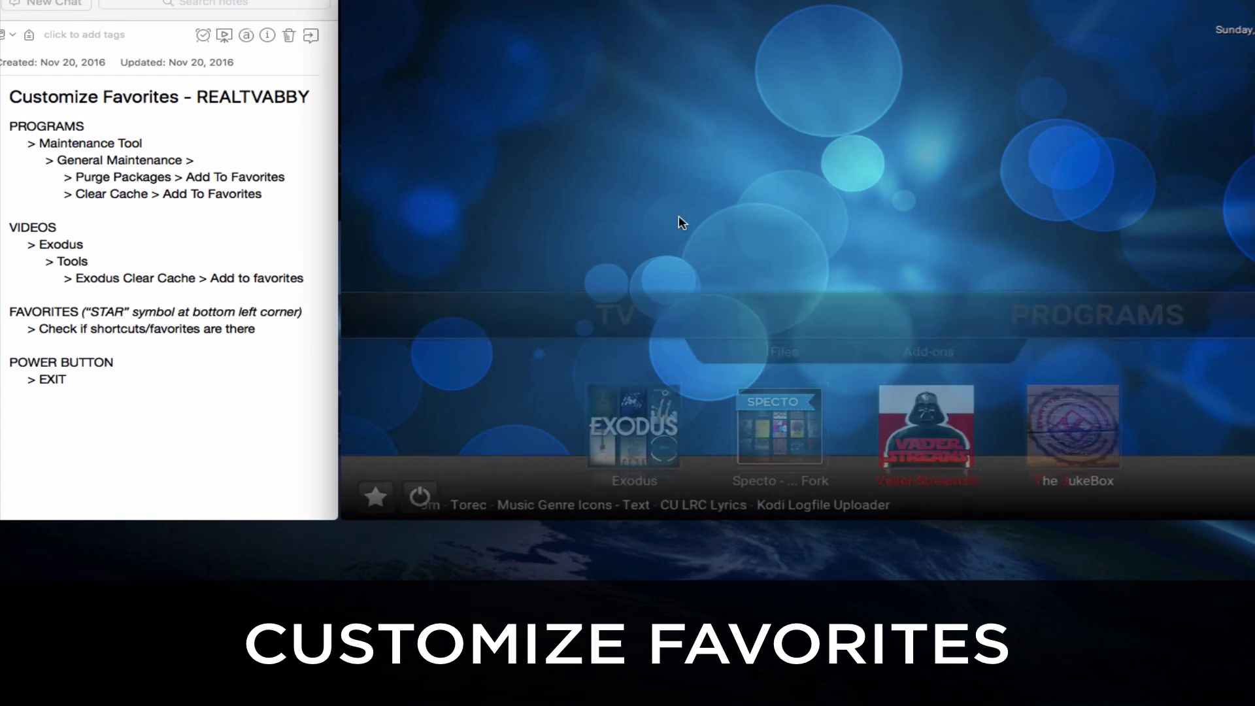
# Exit Kodi from the power menu, then relaunch it from the SMC icon on the Android home screen
pyautogui.click(419, 498)
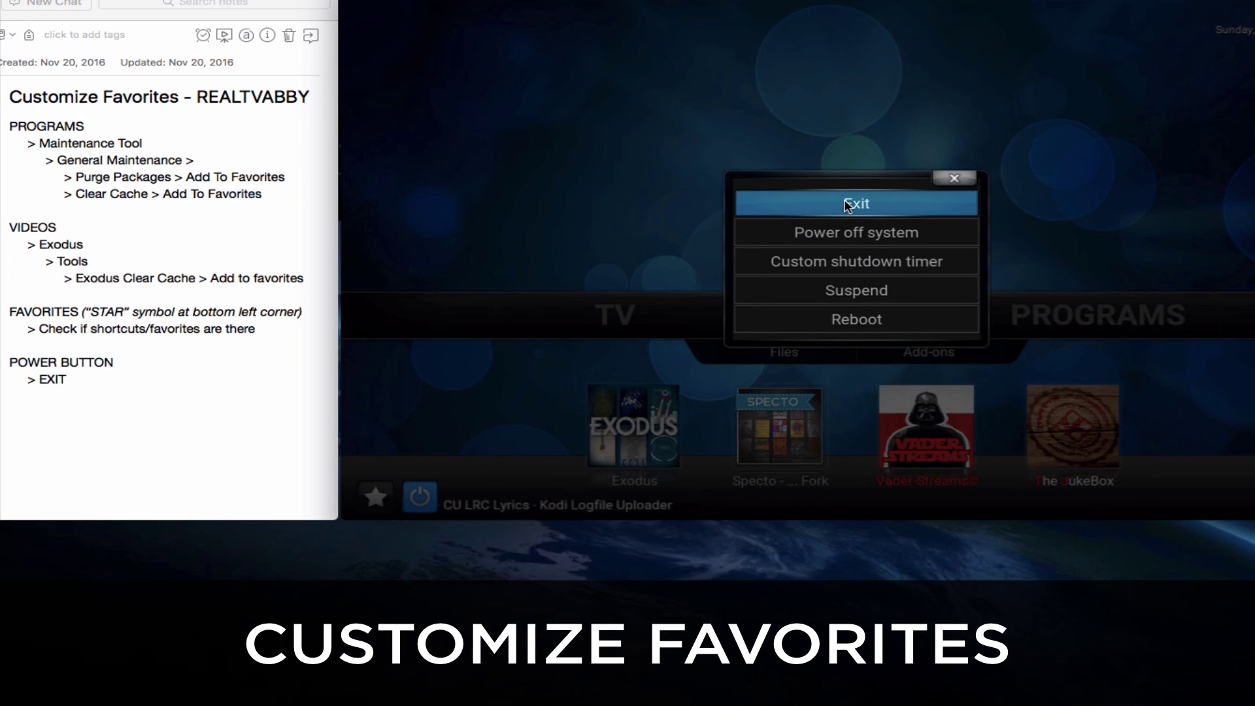
pyautogui.click(847, 205)
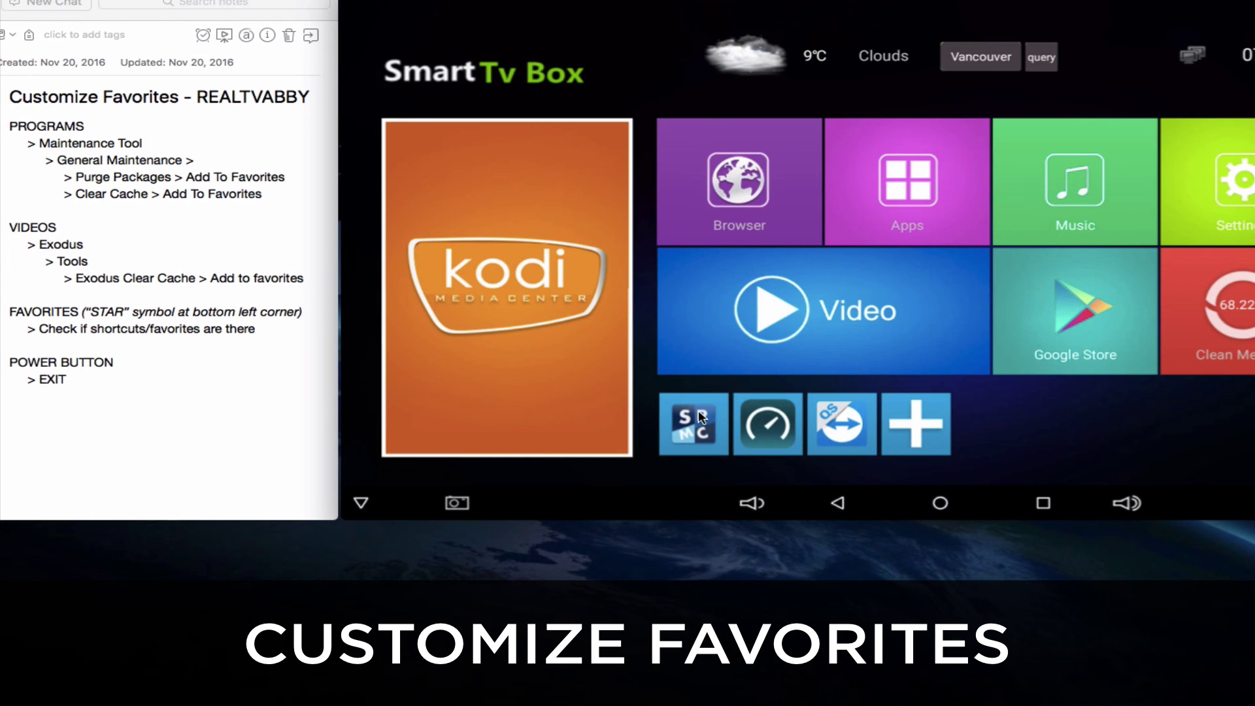
pyautogui.click(698, 417)
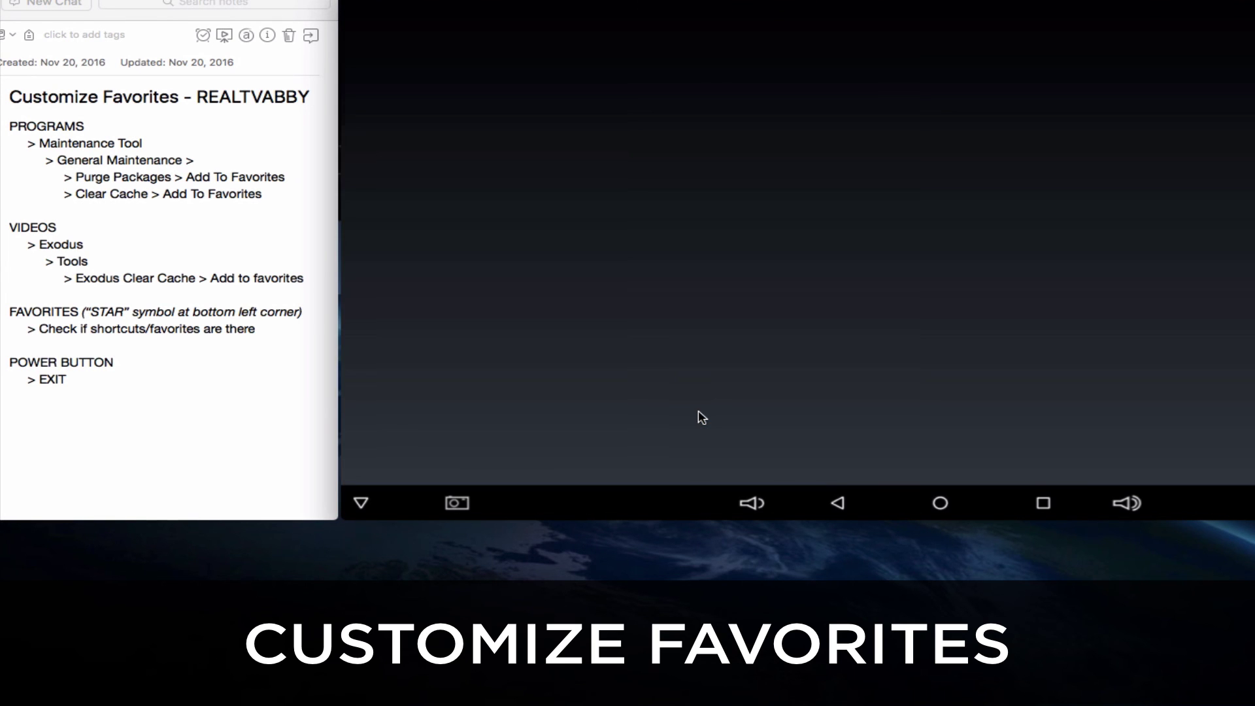